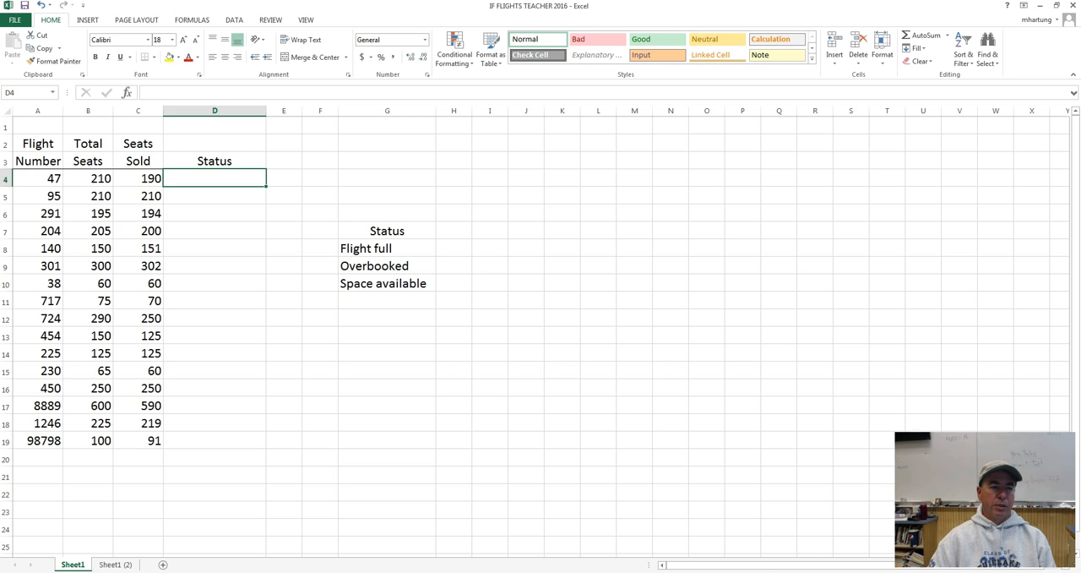
Examine the flight table, going through its Flight Number, Total Seats, Seats Sold and empty Status columns.
click(45, 144)
mouse_move(45, 144)
mouse_down()
mouse_move(234, 174)
mouse_move(362, 245)
mouse_move(376, 434)
mouse_up()
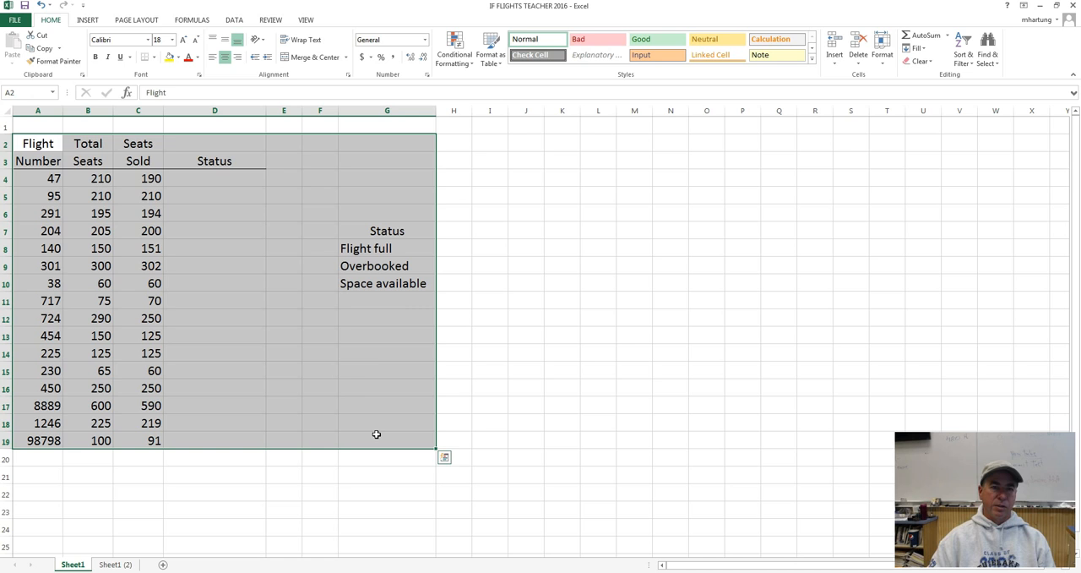
click(43, 143)
drag(43, 143, 390, 433)
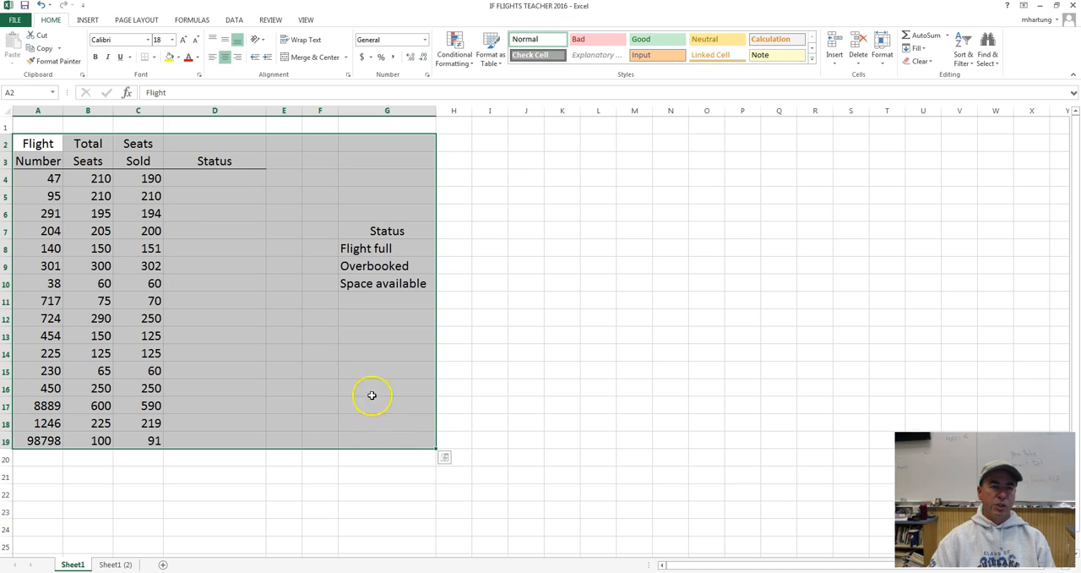
click(214, 178)
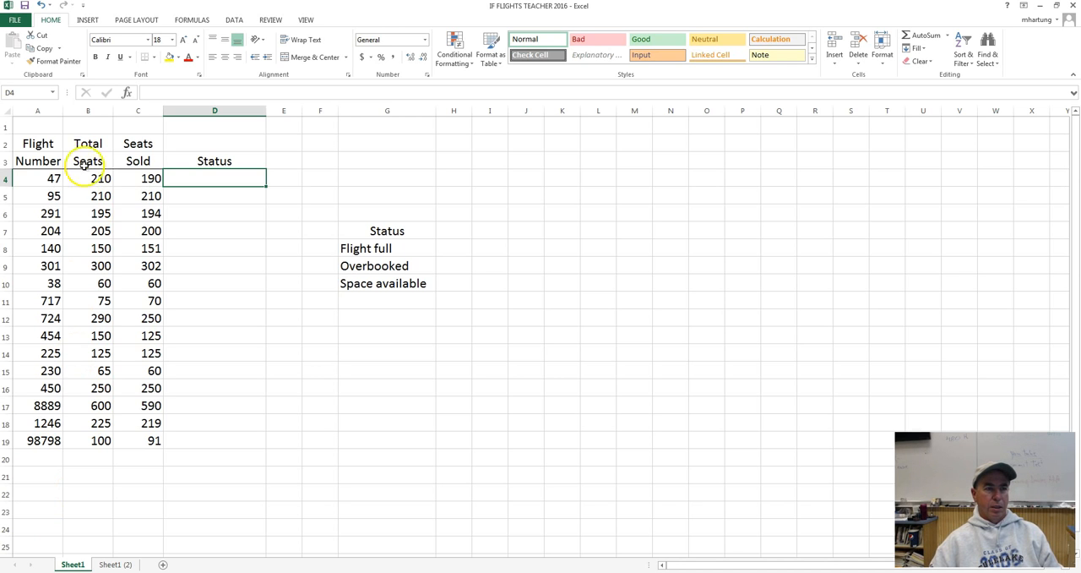
click(41, 143)
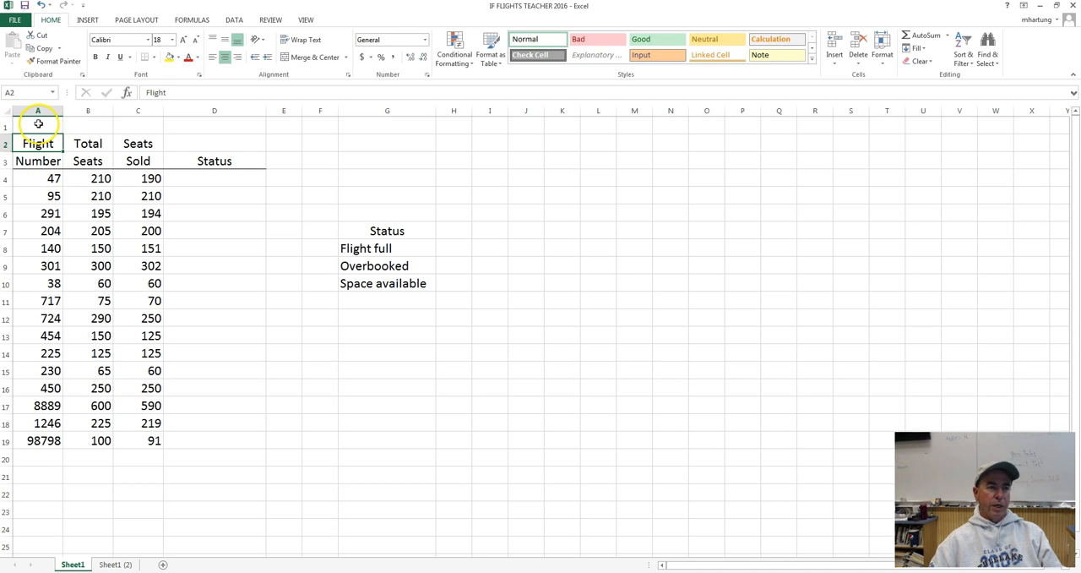
click(38, 165)
click(47, 180)
drag(47, 182, 42, 440)
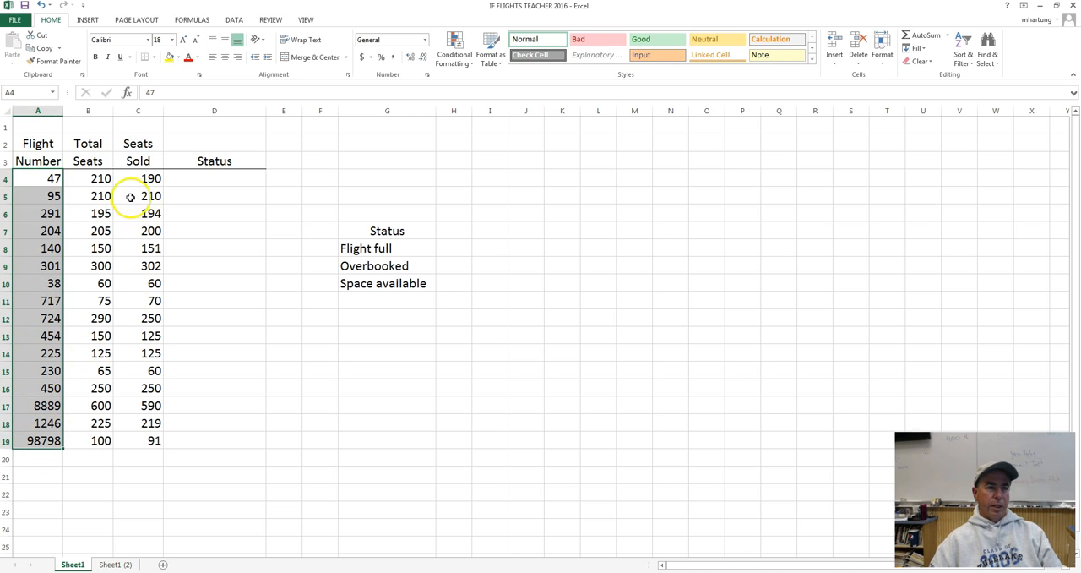
drag(96, 178, 85, 441)
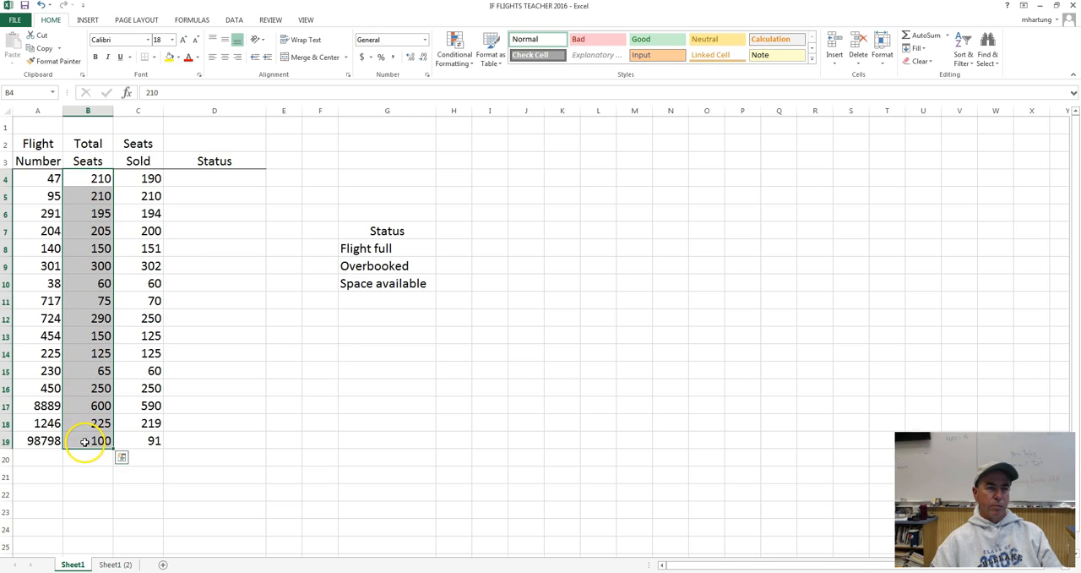
click(142, 177)
drag(142, 177, 144, 439)
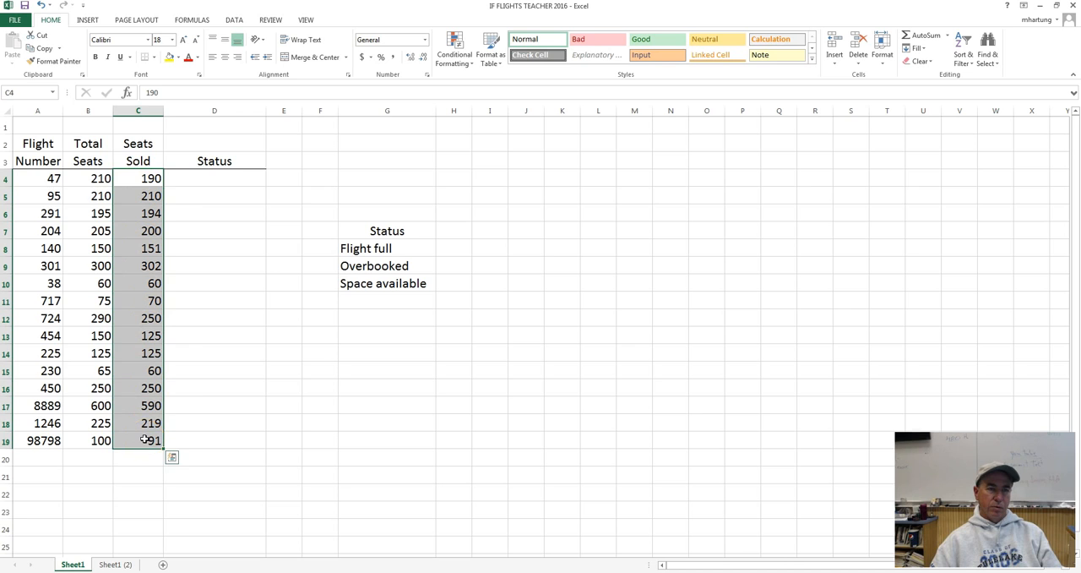
click(207, 174)
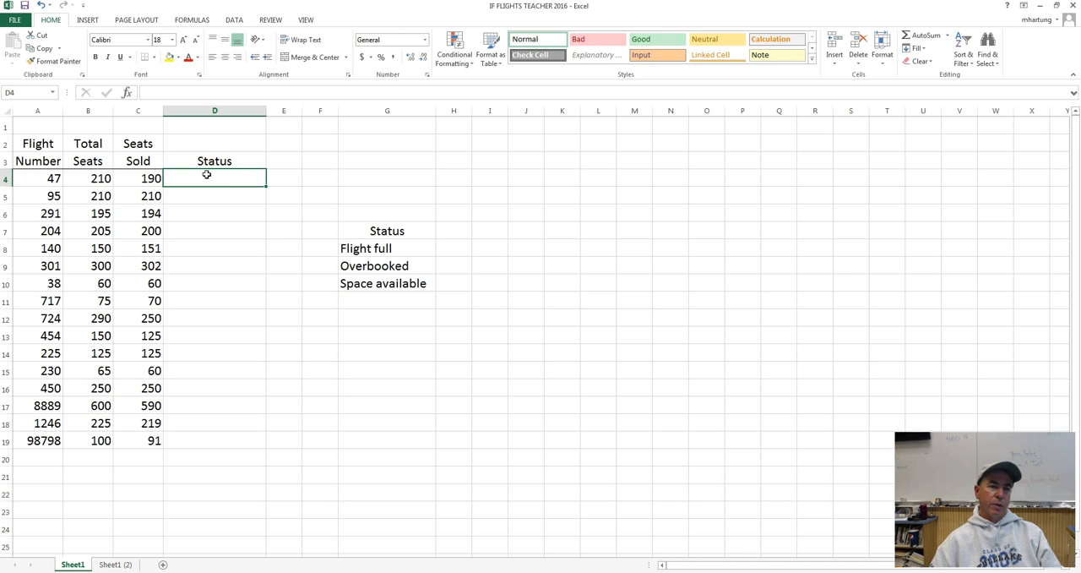
click(214, 195)
click(221, 180)
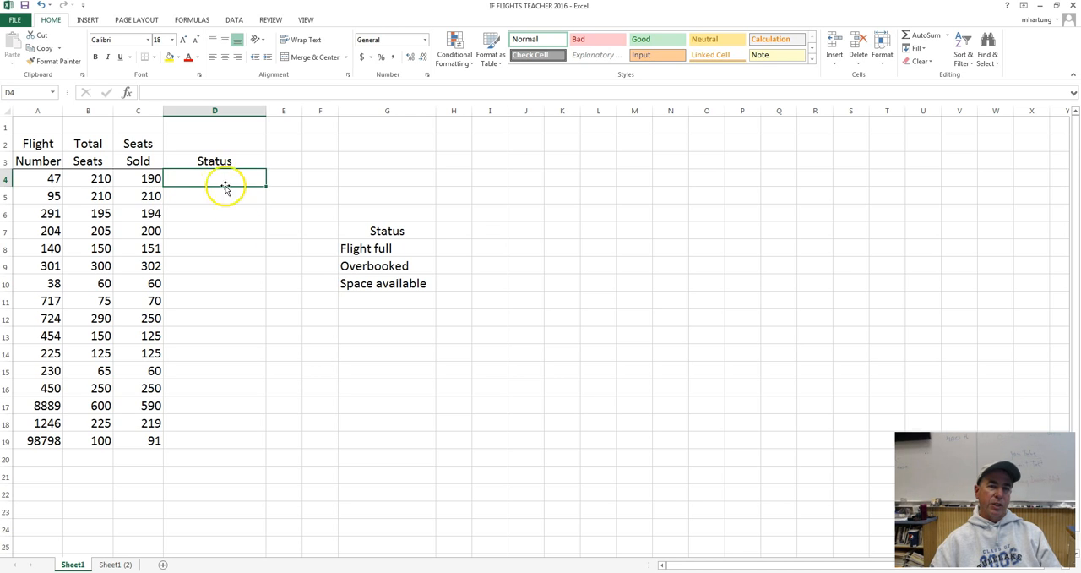
Examine the status options in G8:G10 and compare Total Seats with Seats Sold, focusing on the first flight in row 4.
click(372, 250)
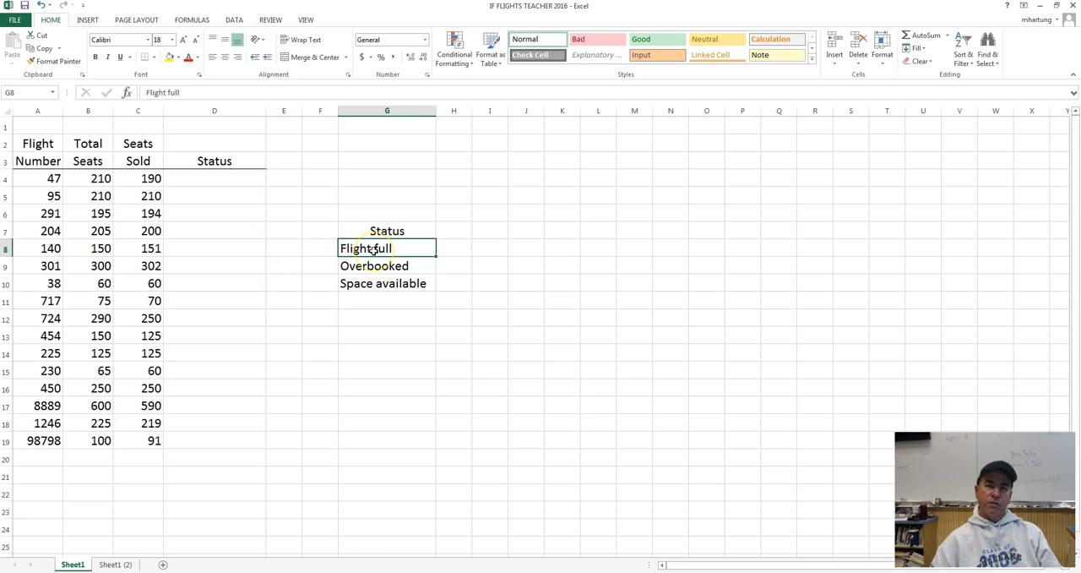
click(373, 269)
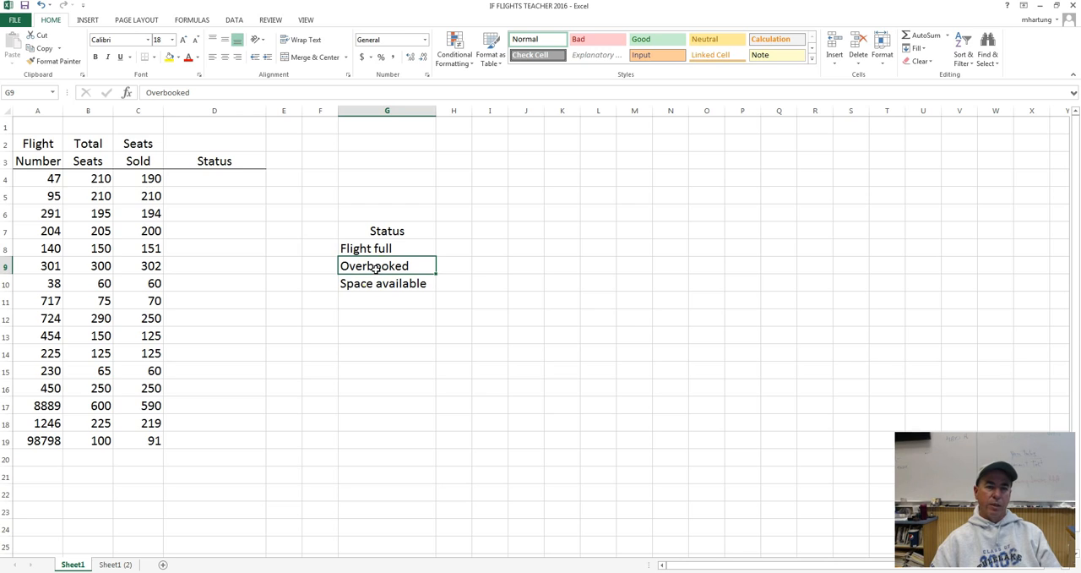
click(384, 286)
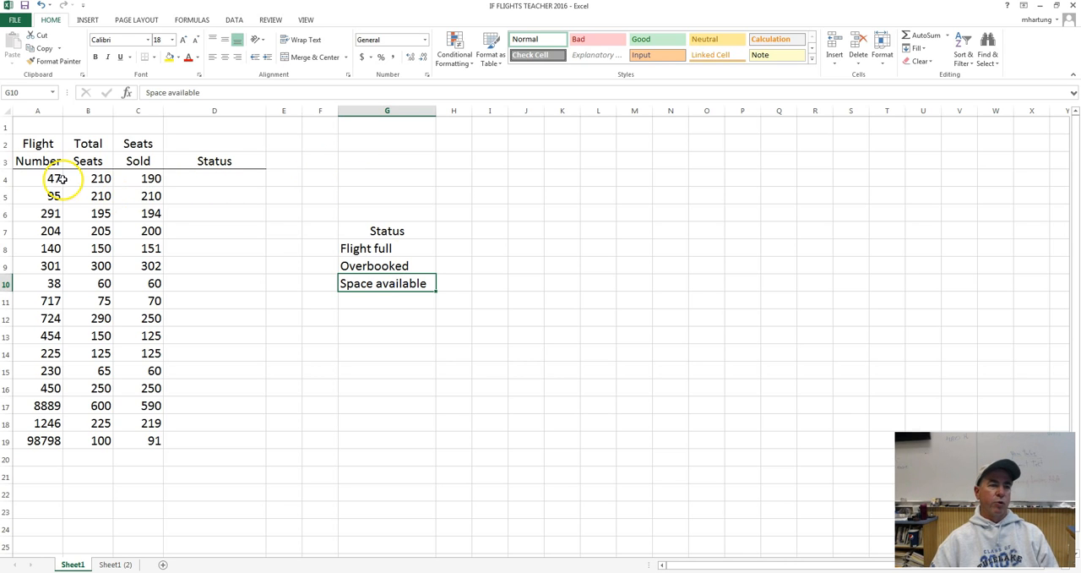
drag(91, 178, 134, 439)
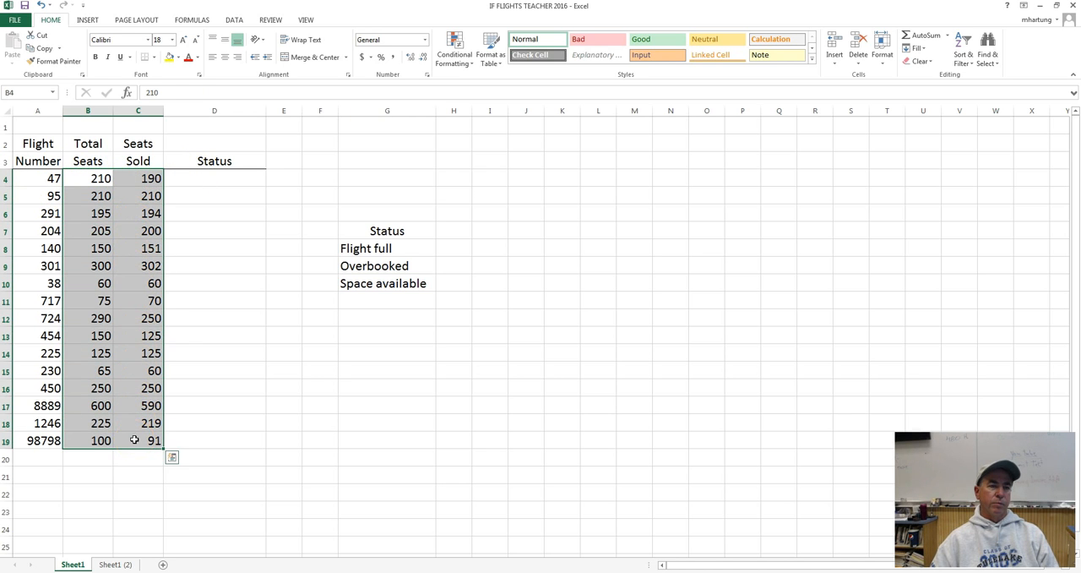
click(93, 180)
click(138, 179)
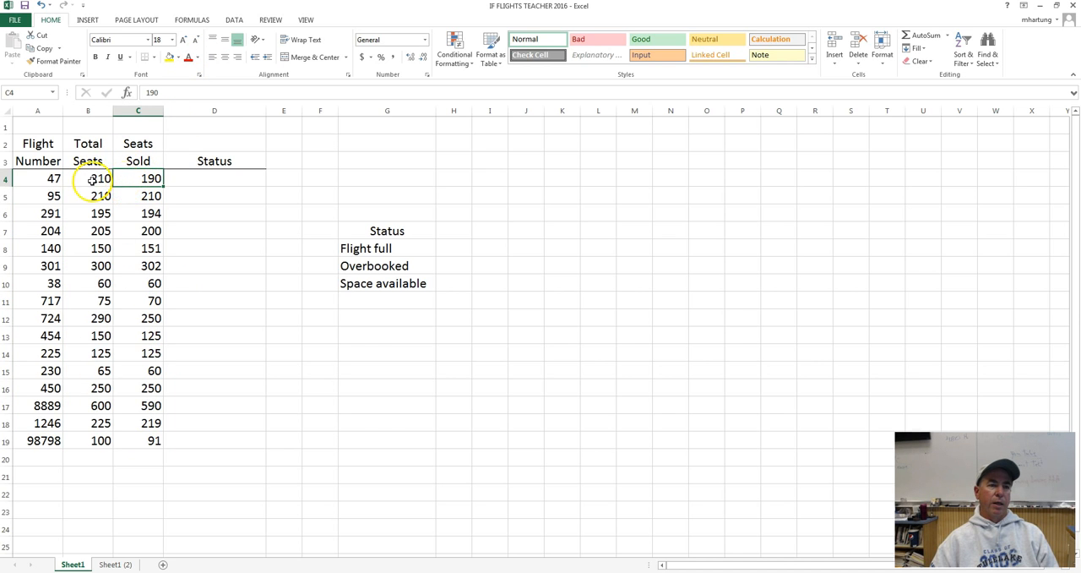
click(98, 178)
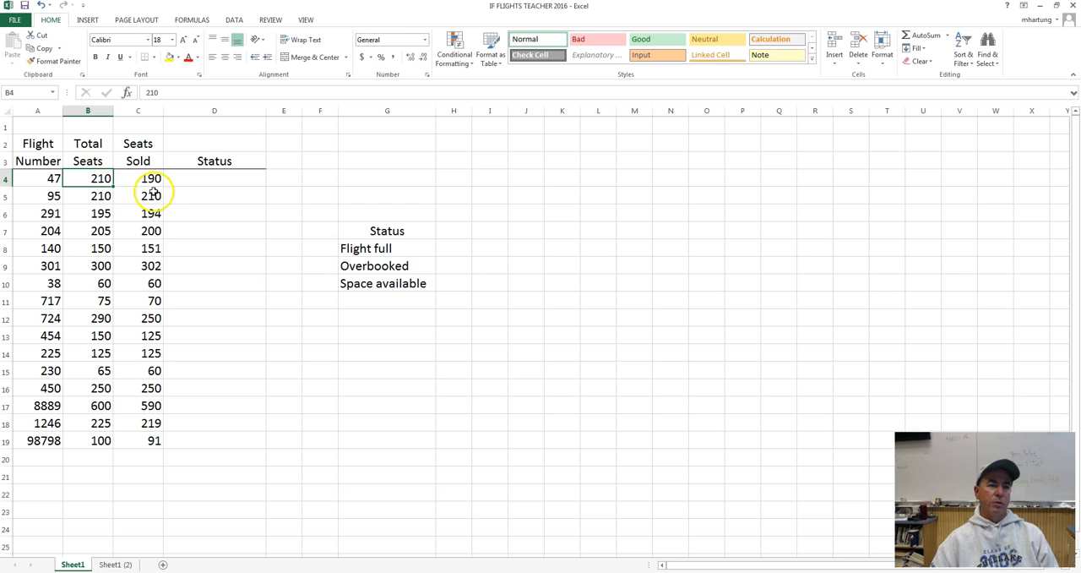
click(148, 179)
click(206, 180)
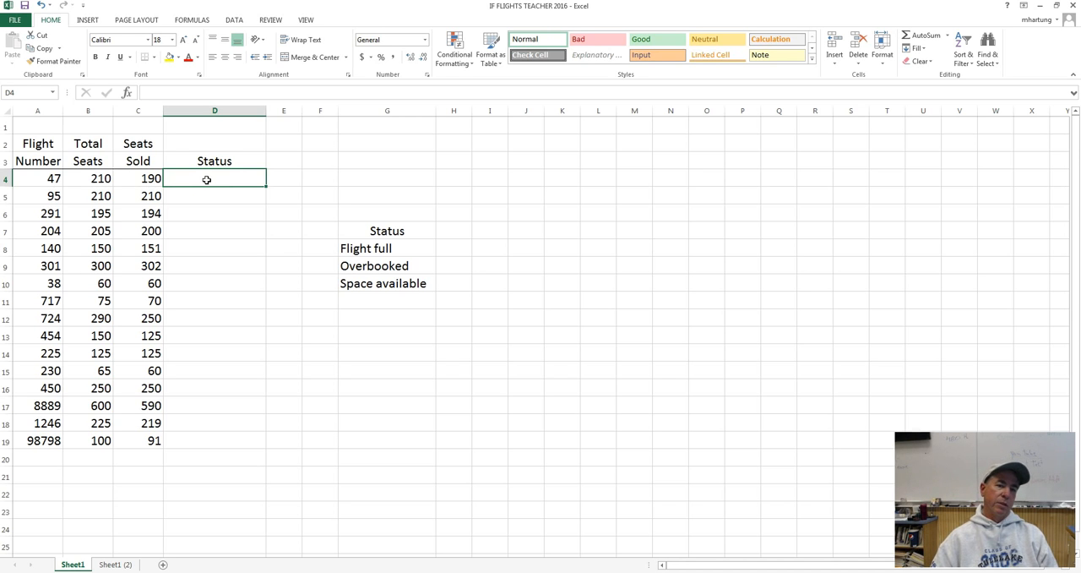
click(220, 194)
click(220, 177)
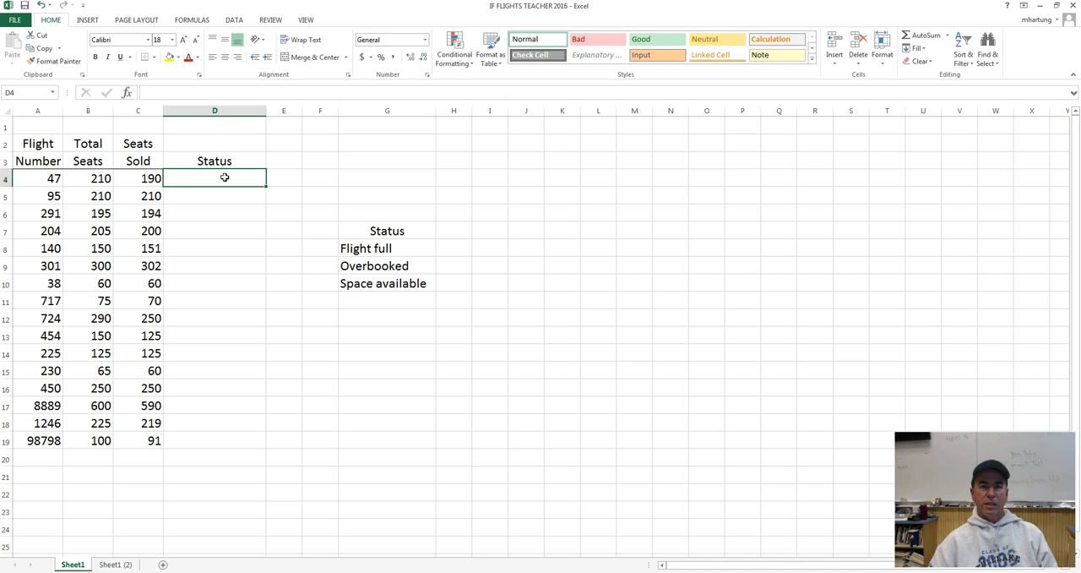
click(96, 179)
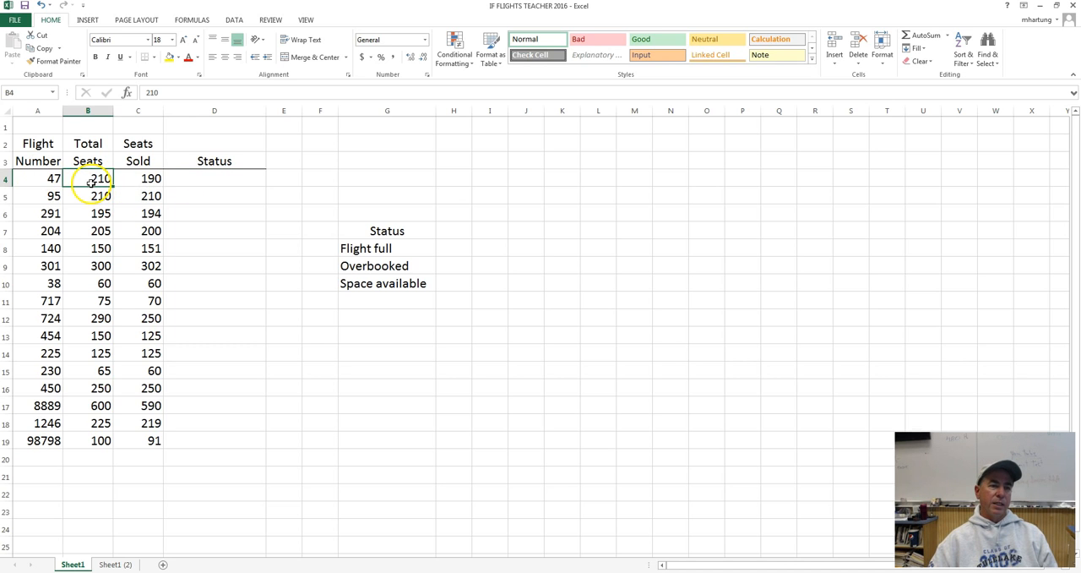
click(153, 178)
click(101, 178)
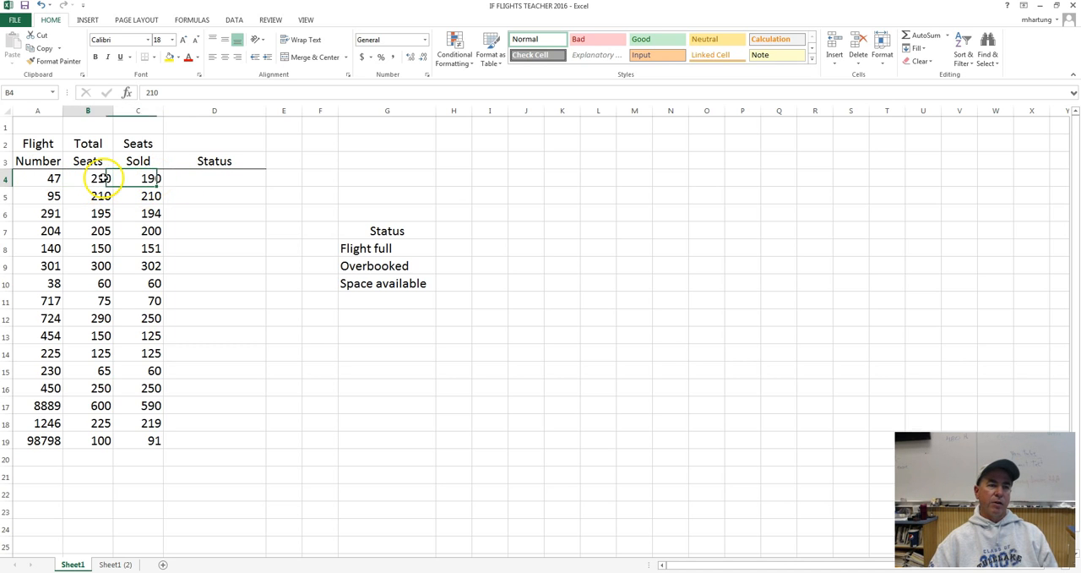
click(141, 180)
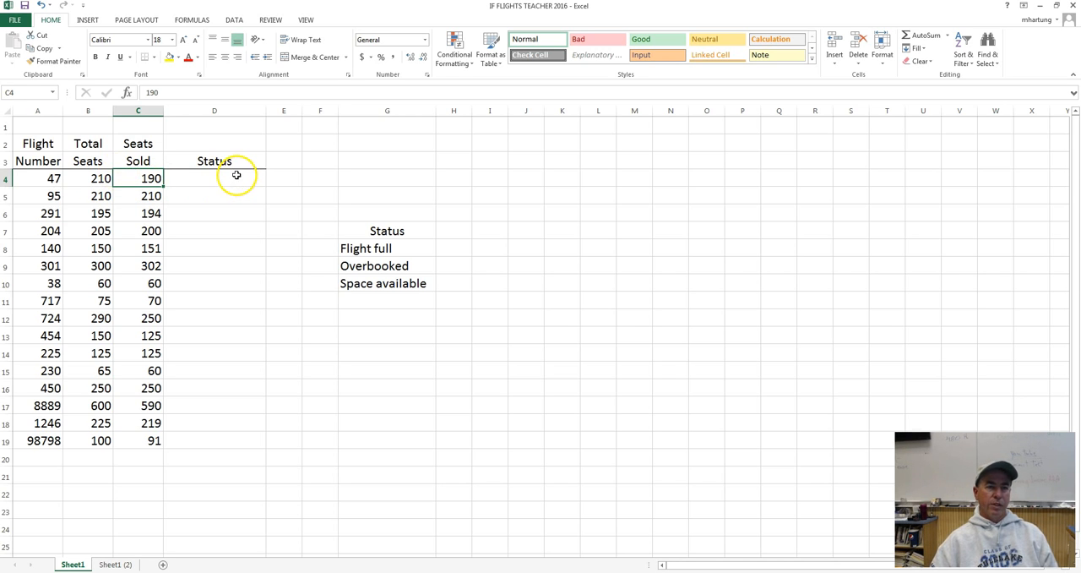
Start an IF formula in Status cell D4 that tests C4=B4 and returns the Flight full label from G8 if true.
click(205, 180)
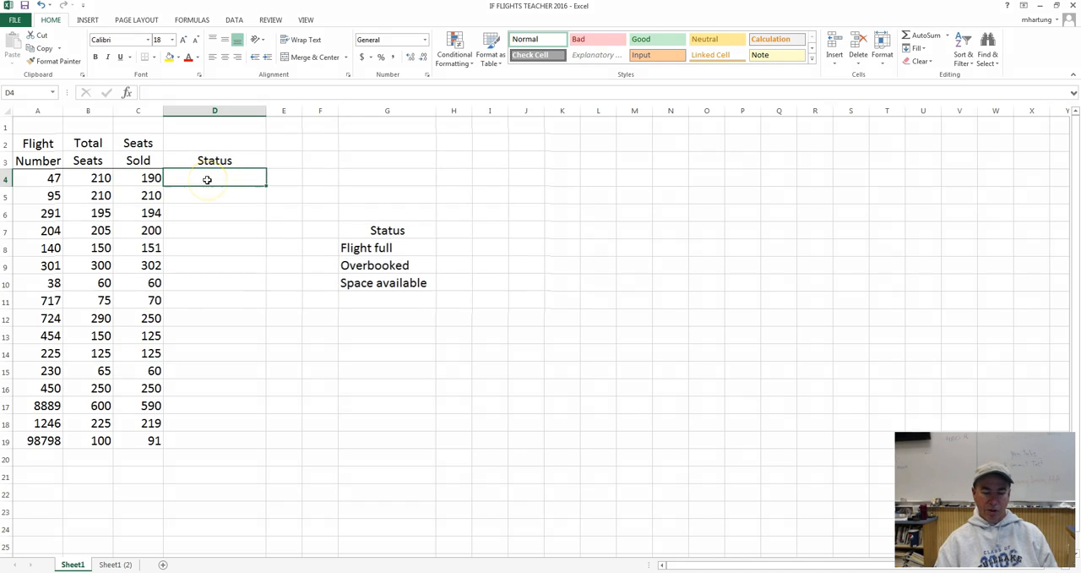
text(=)
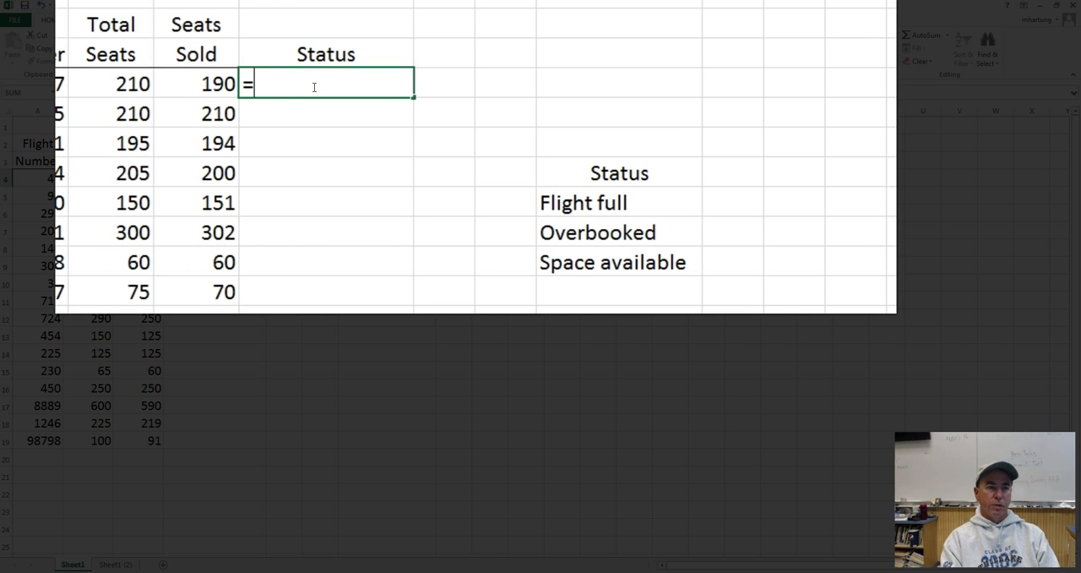
text(IF)
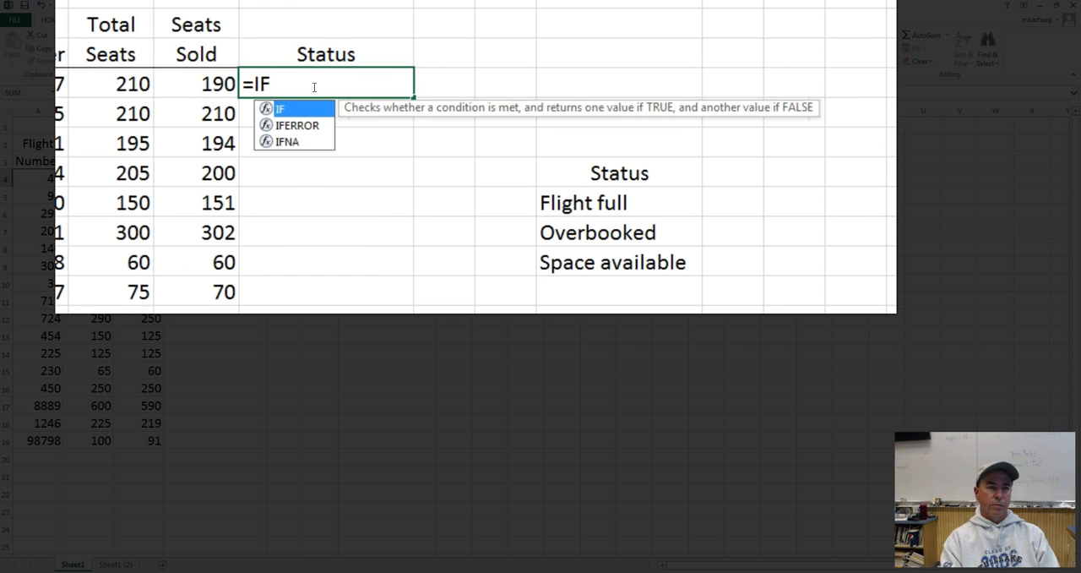
text(()
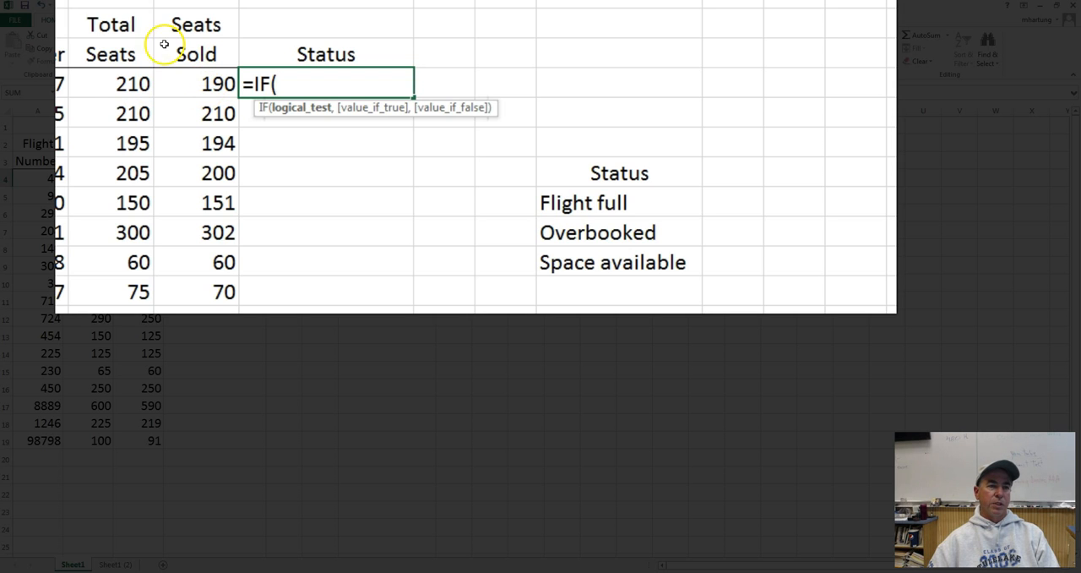
click(207, 84)
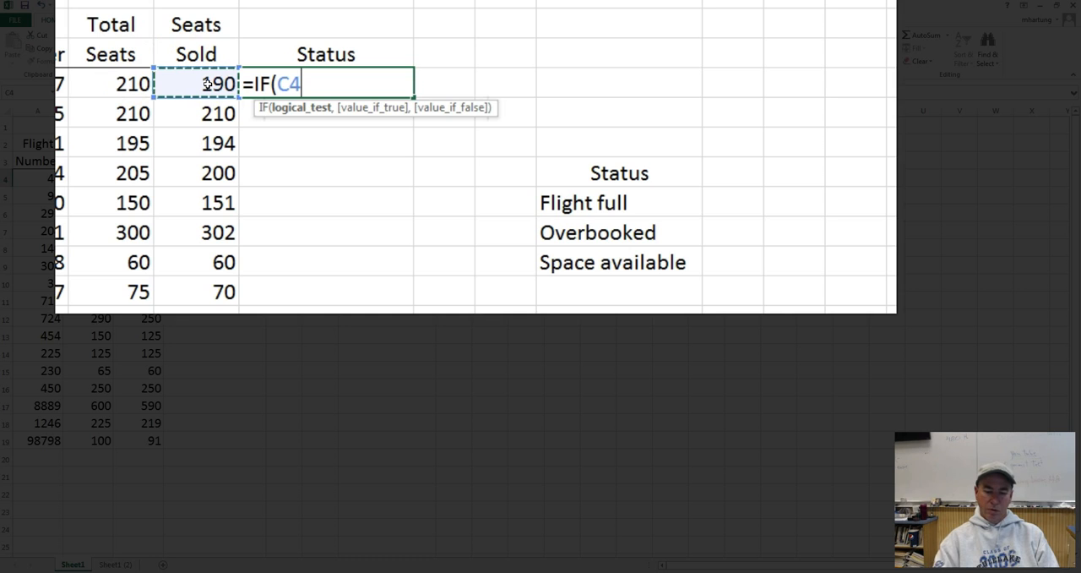
text(=)
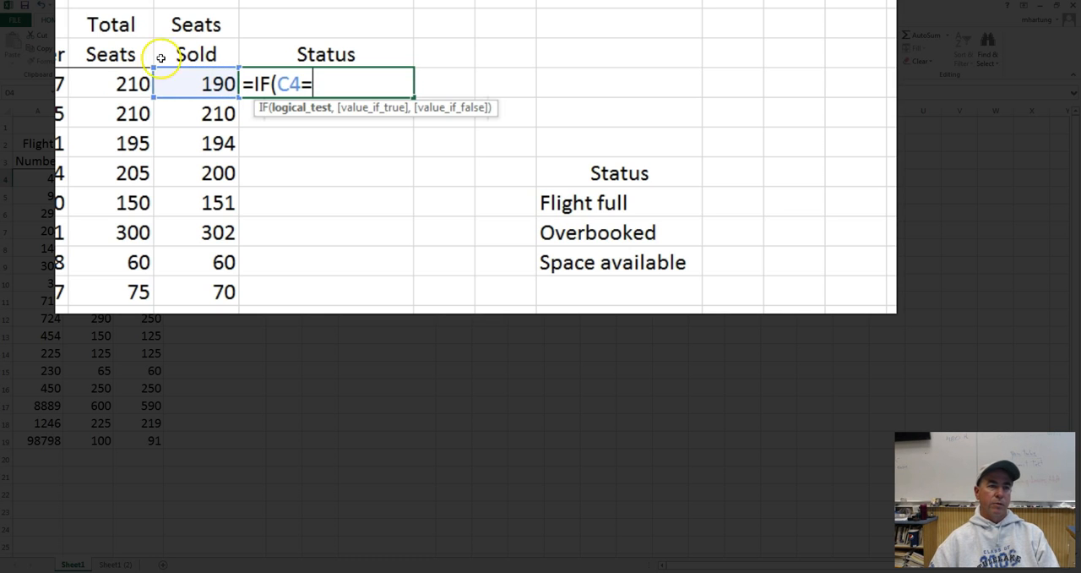
click(115, 85)
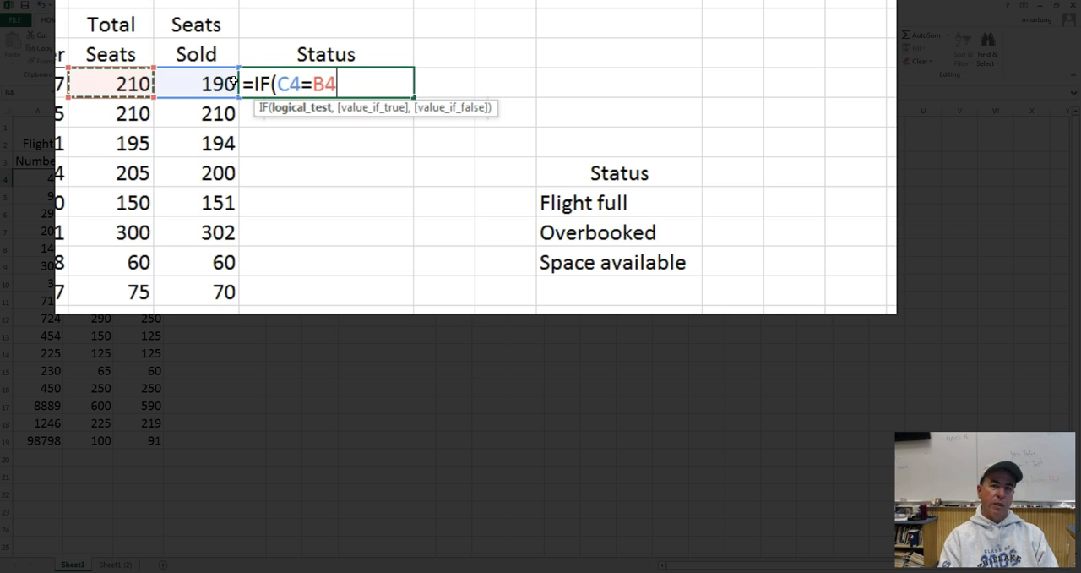
text(,)
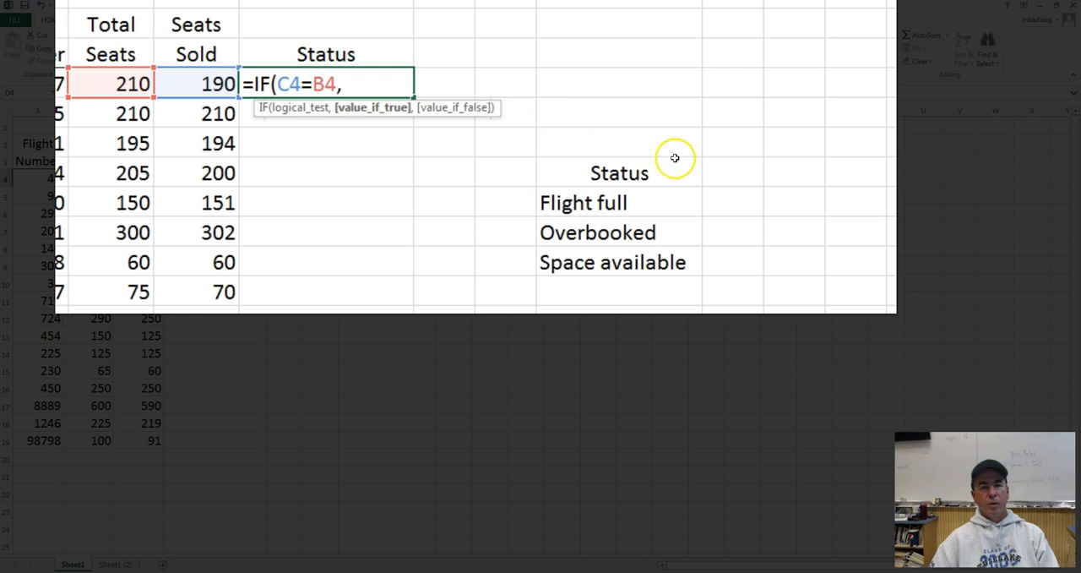
click(581, 203)
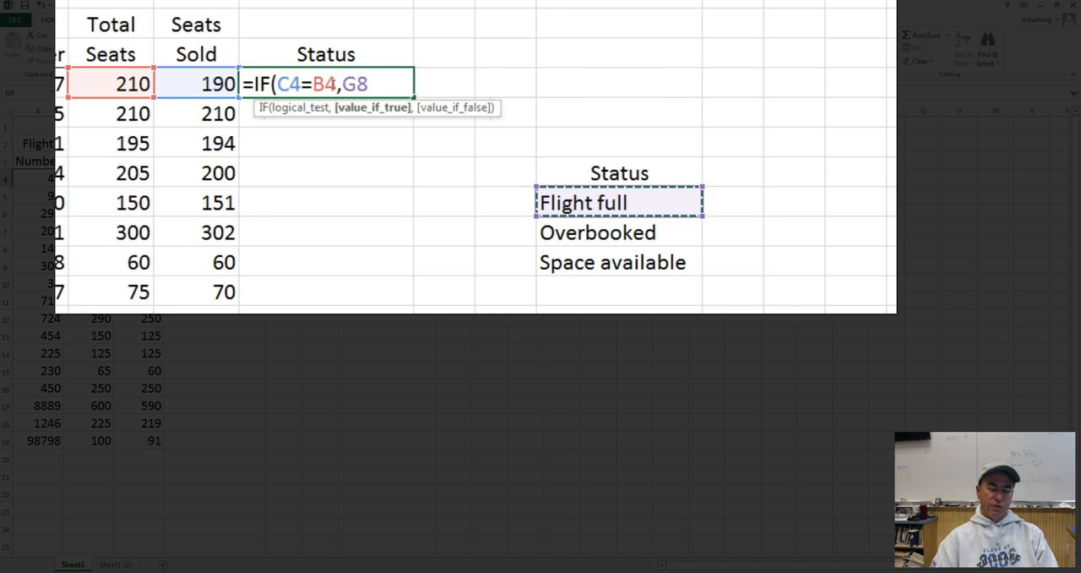
text(,)
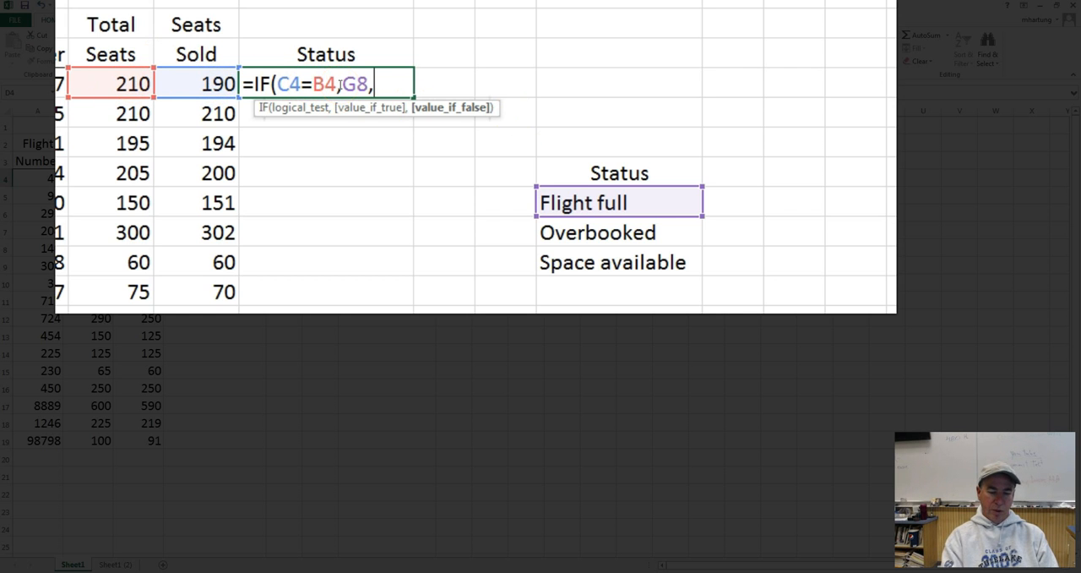
Nest a second IF in the D4 formula that tests C4>B4 and returns the Overbooked label from G9 if true.
text(IF()
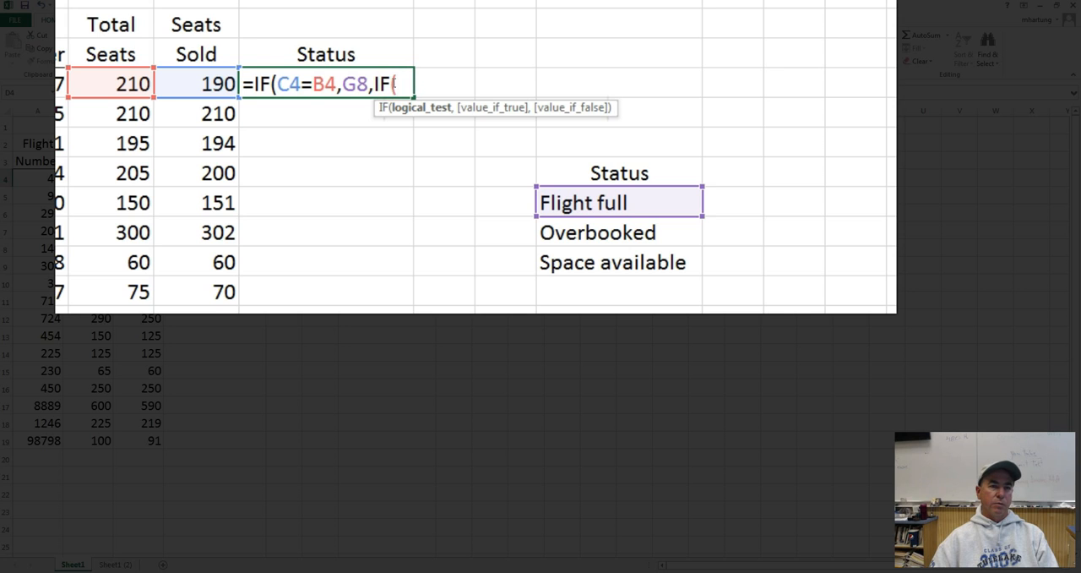
click(203, 84)
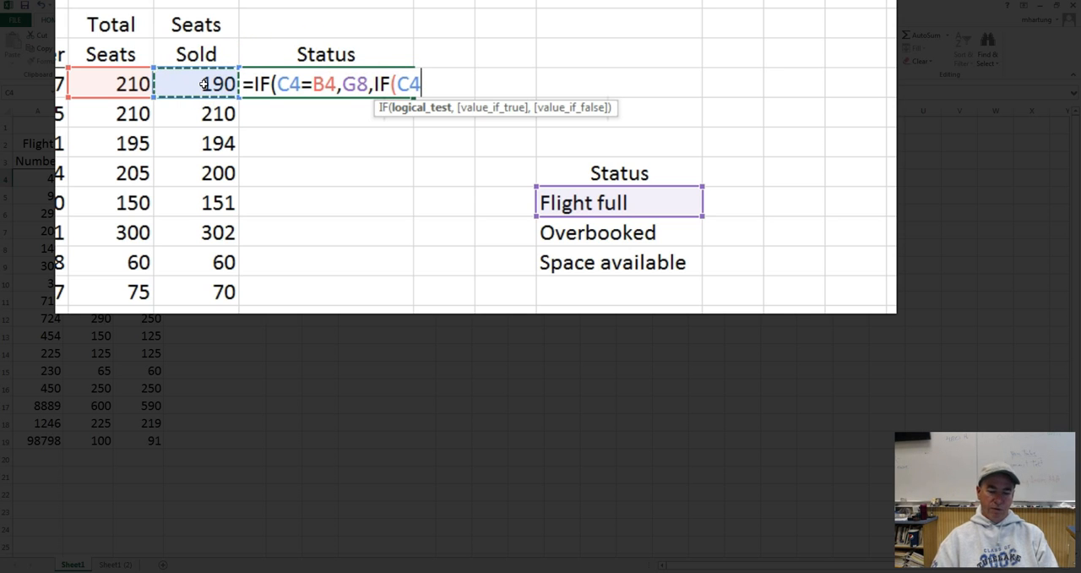
text(>)
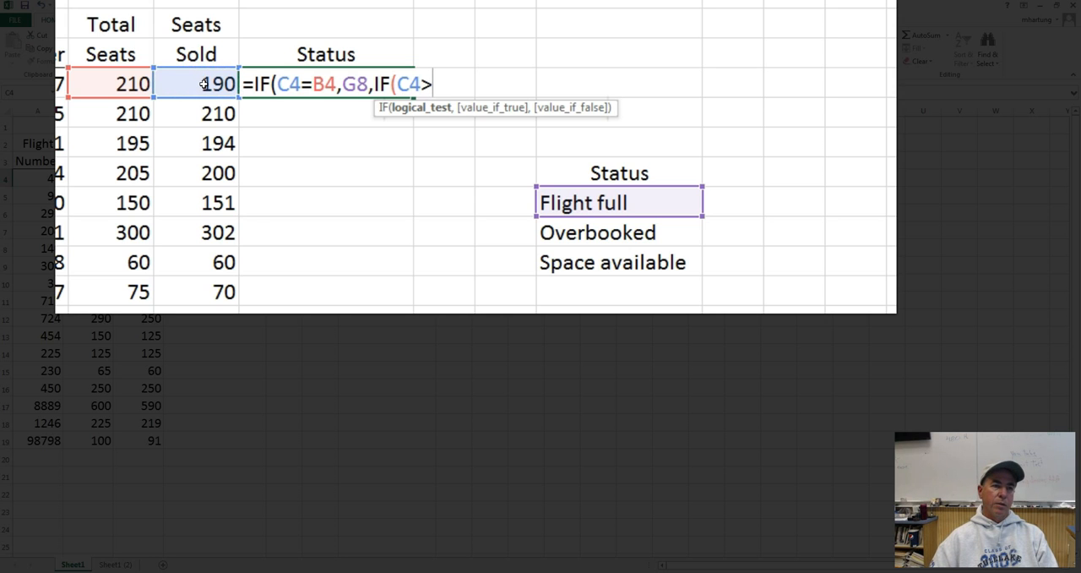
click(108, 90)
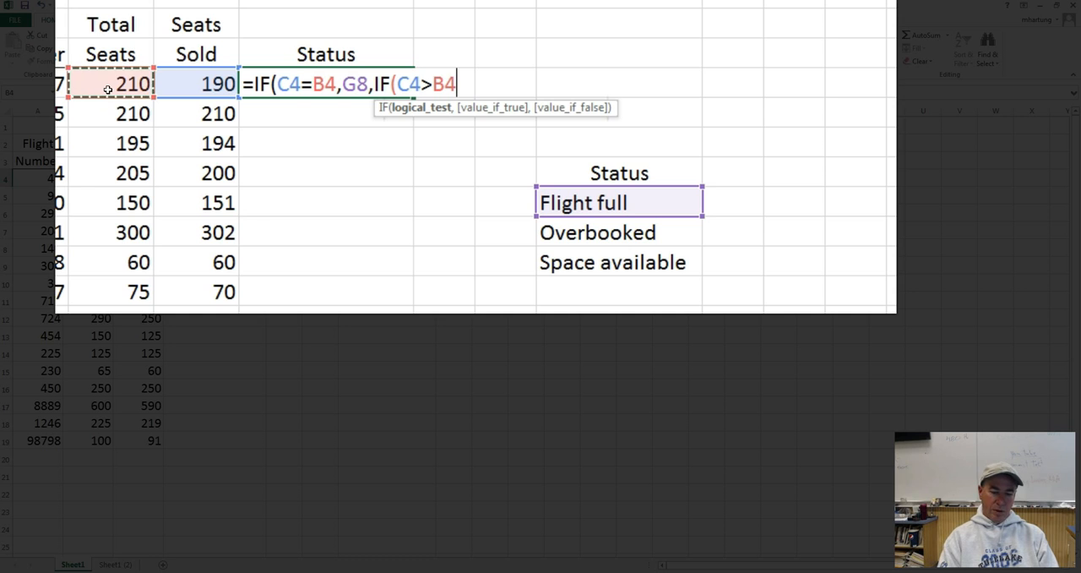
text(,)
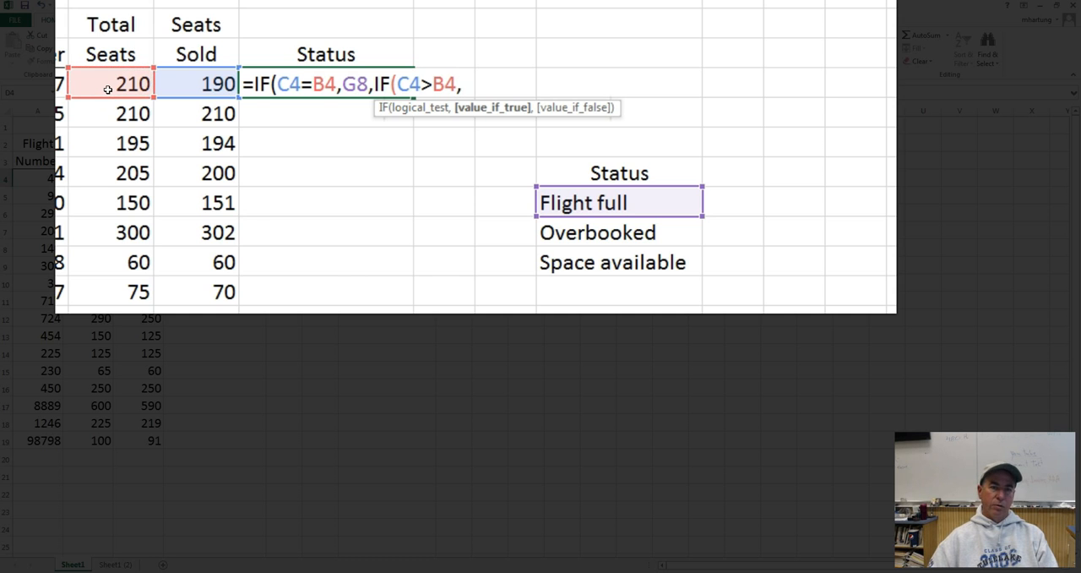
click(604, 234)
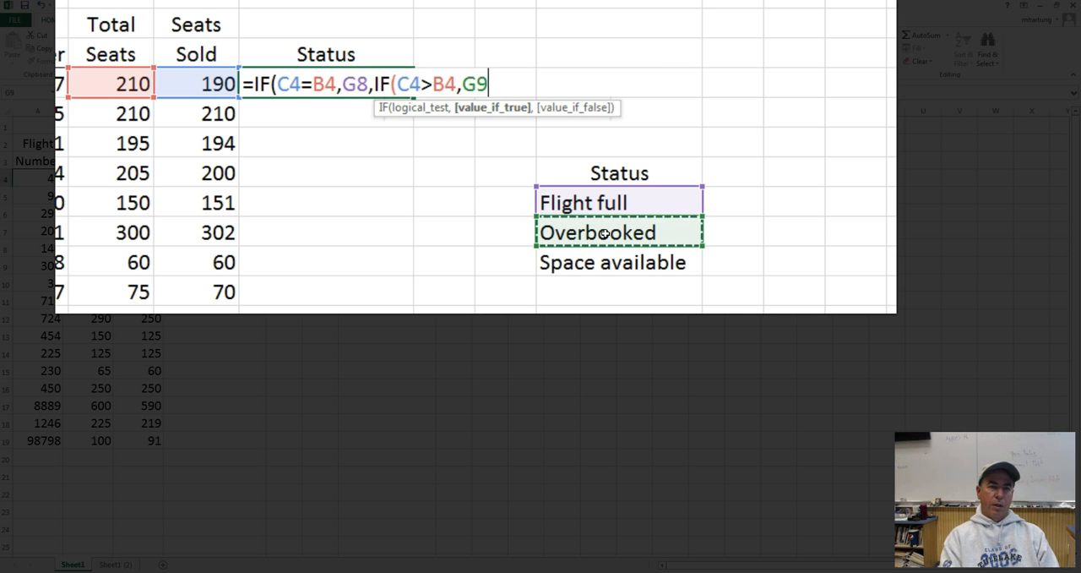
text(,)
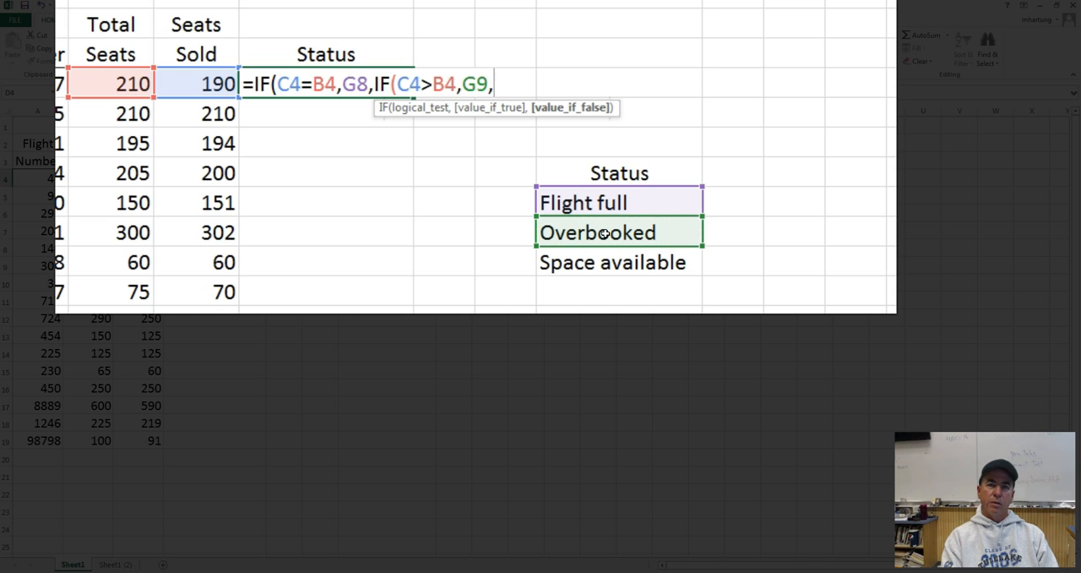
text(IF)
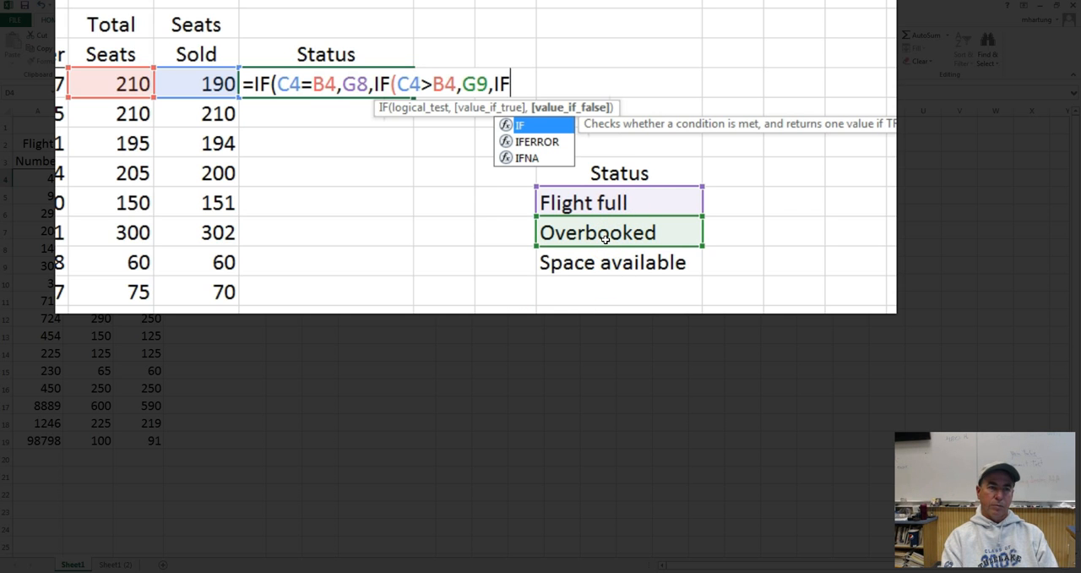
Nest a third IF testing C4<B4 that returns the Space available label from G10, and complete the formula in D4.
text(()
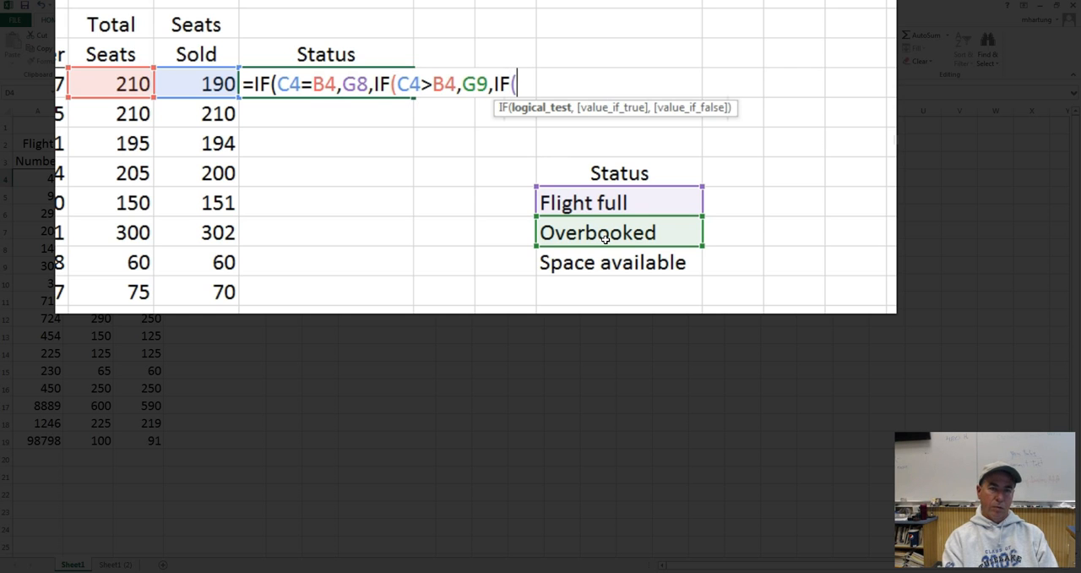
click(207, 87)
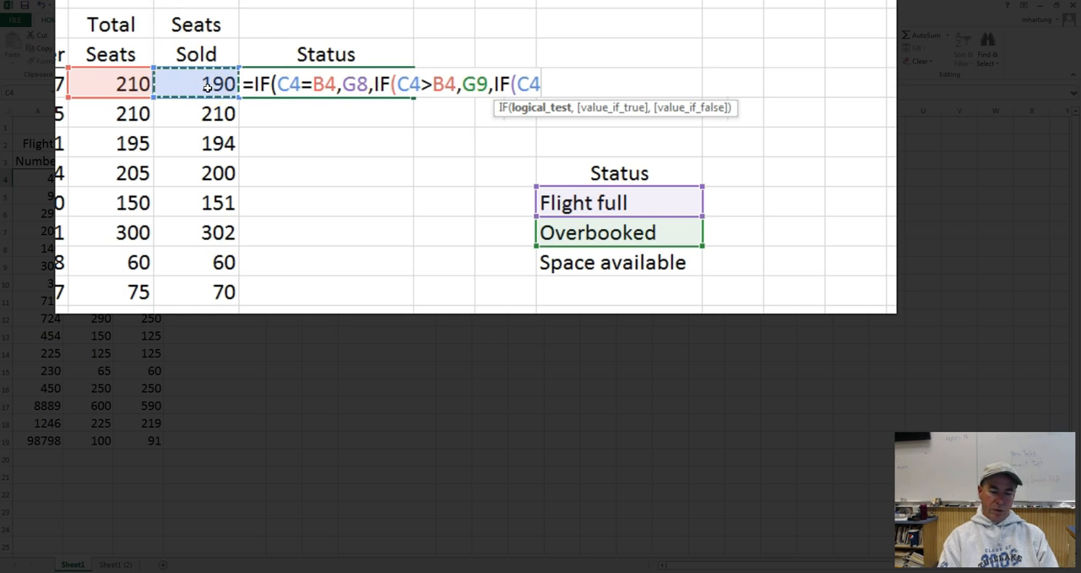
text(<)
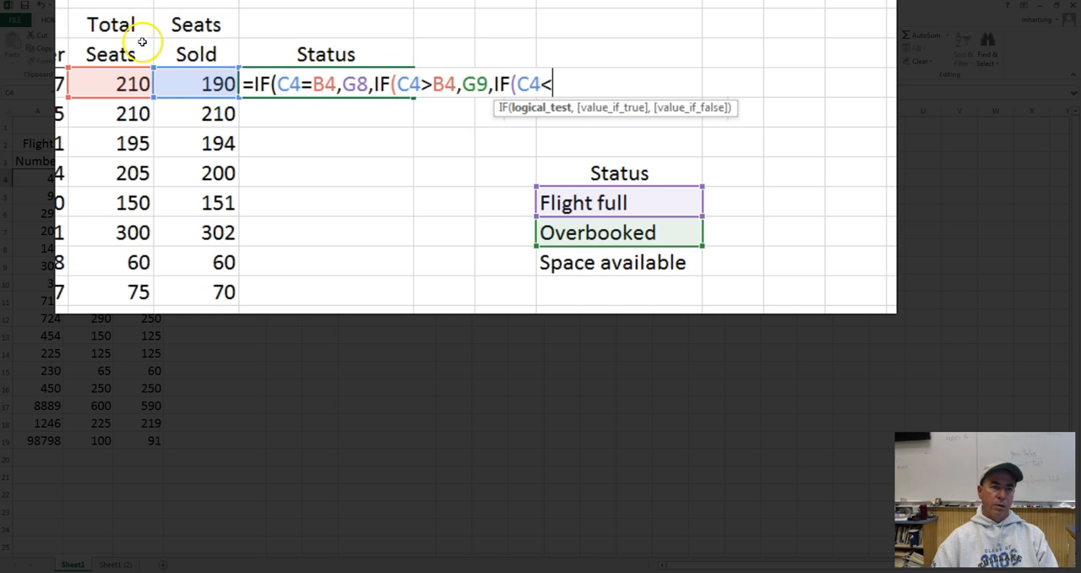
click(116, 89)
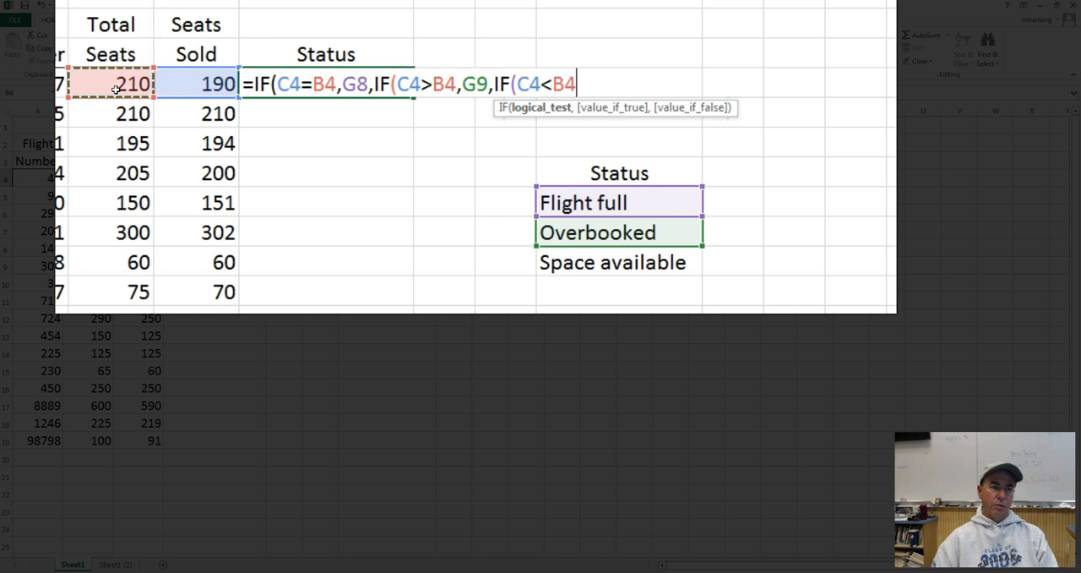
text(,)
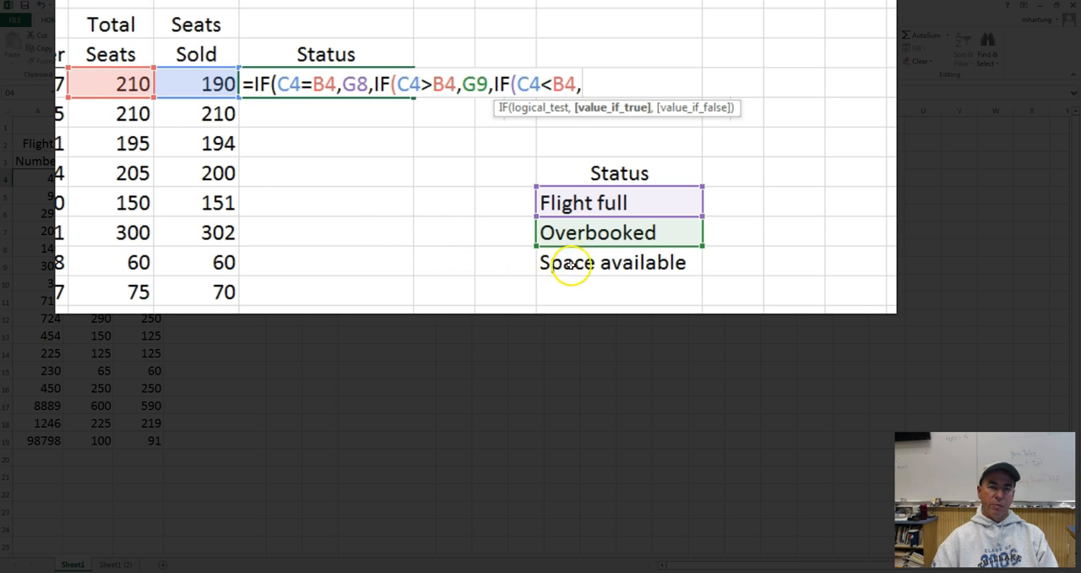
click(600, 263)
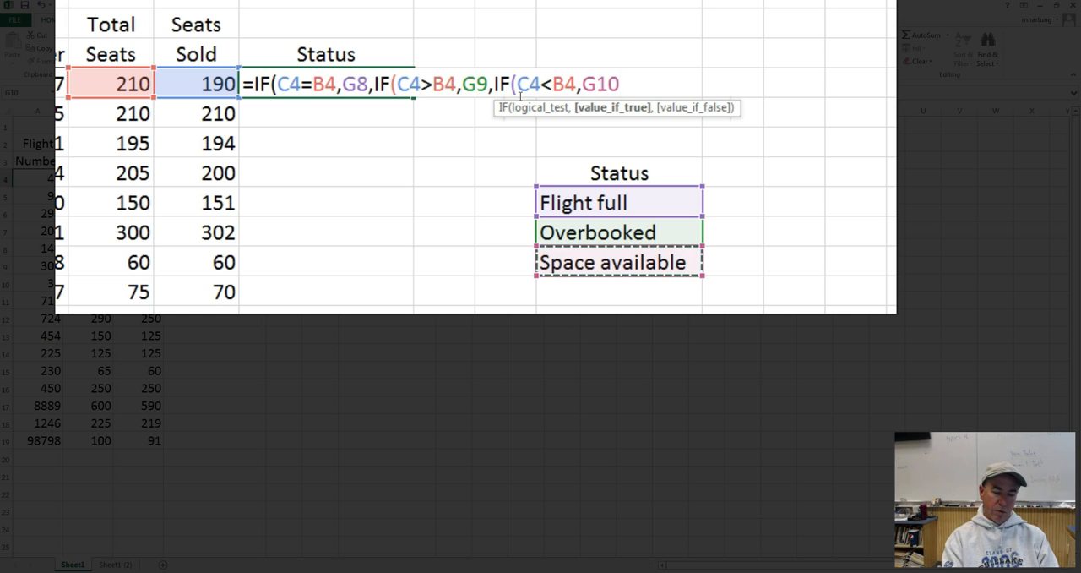
text()))
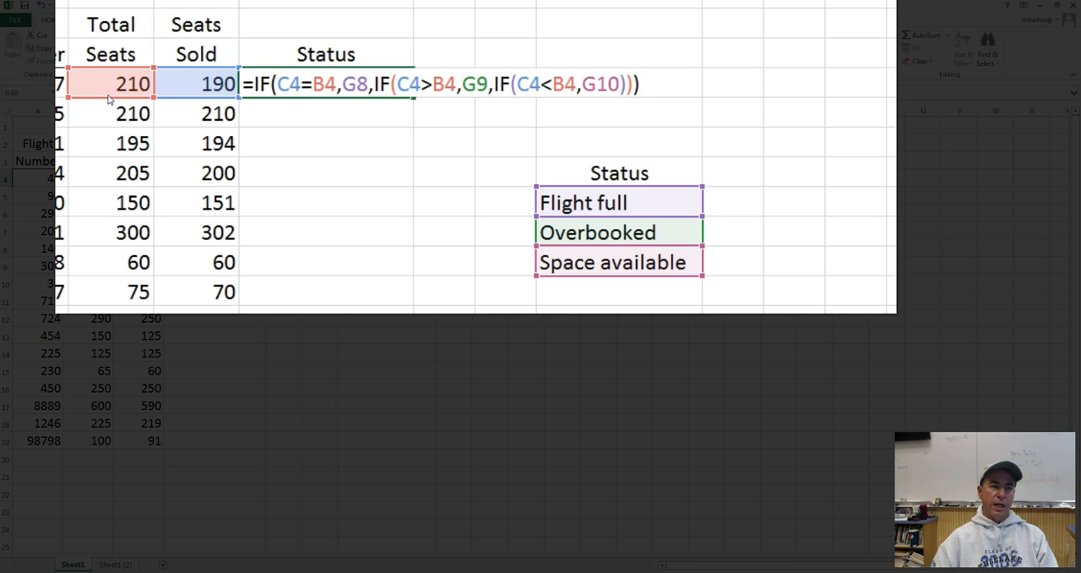
key(ctrl+Return)
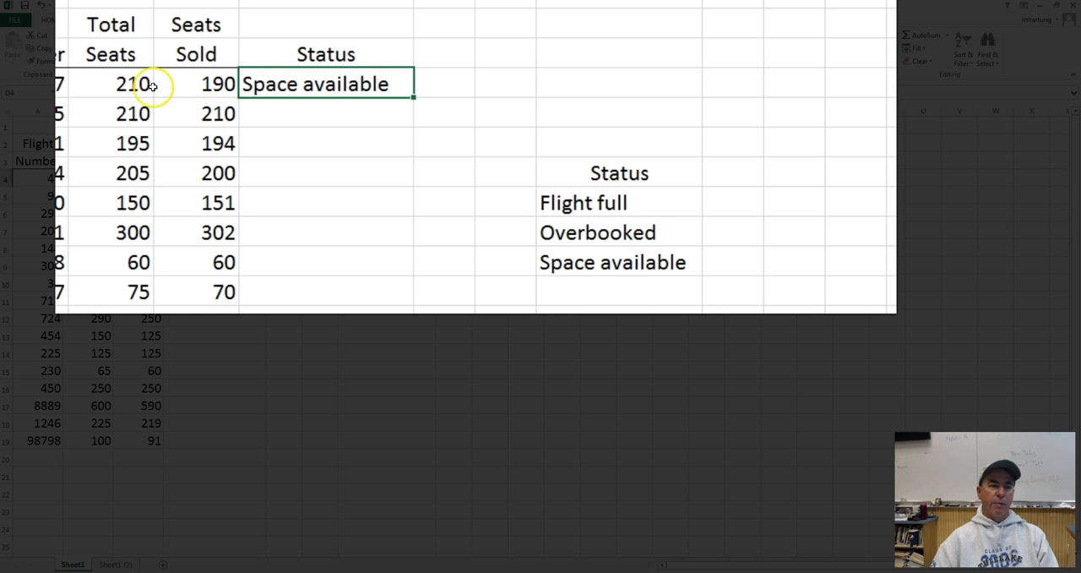
Set the first flight's Seats Sold in C4 to 210 to test the Flight full condition.
click(213, 86)
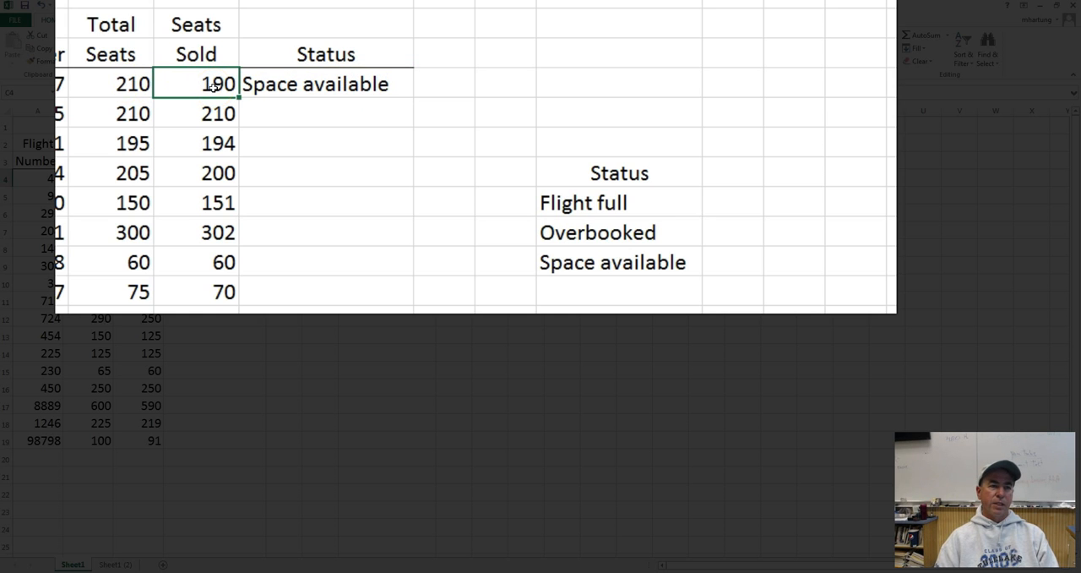
text(210)
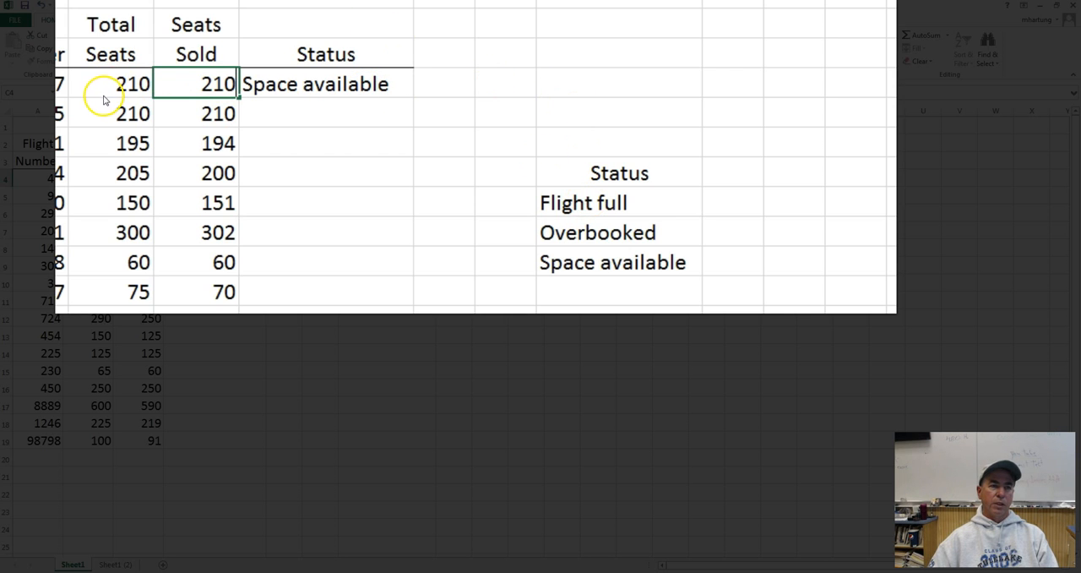
key(Return)
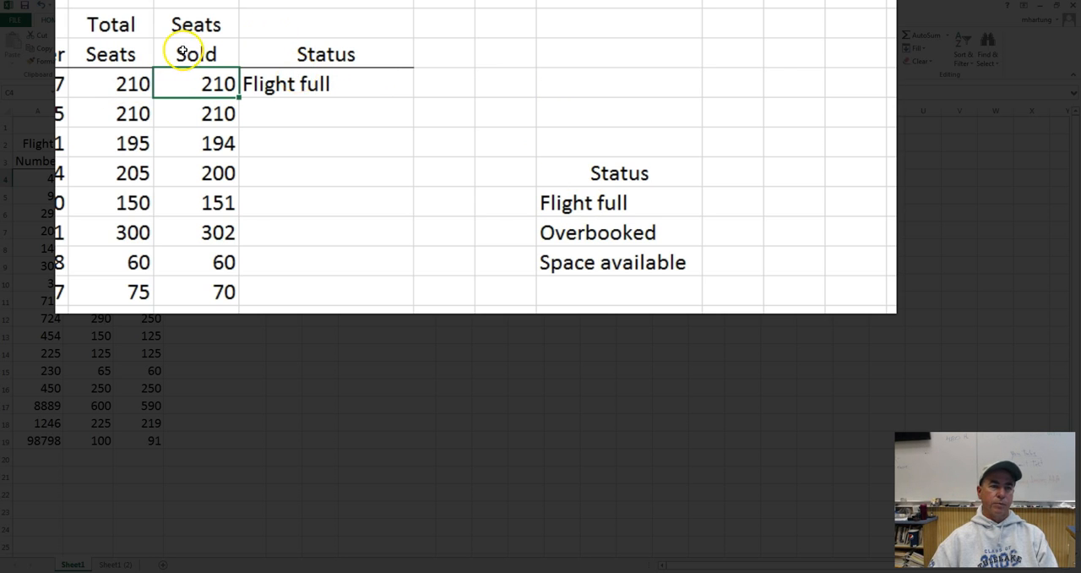
Center the formula result in Status cell D4 horizontally.
click(289, 85)
click(225, 57)
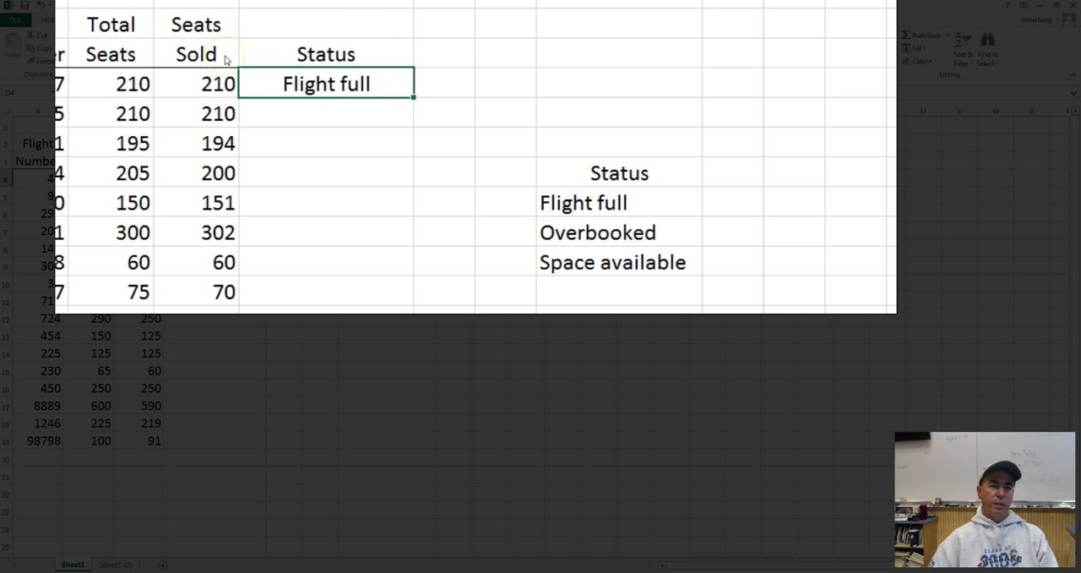
click(329, 135)
click(326, 82)
Set the first flight's Seats Sold in C4 to 211 to test the Overbooked condition.
click(207, 82)
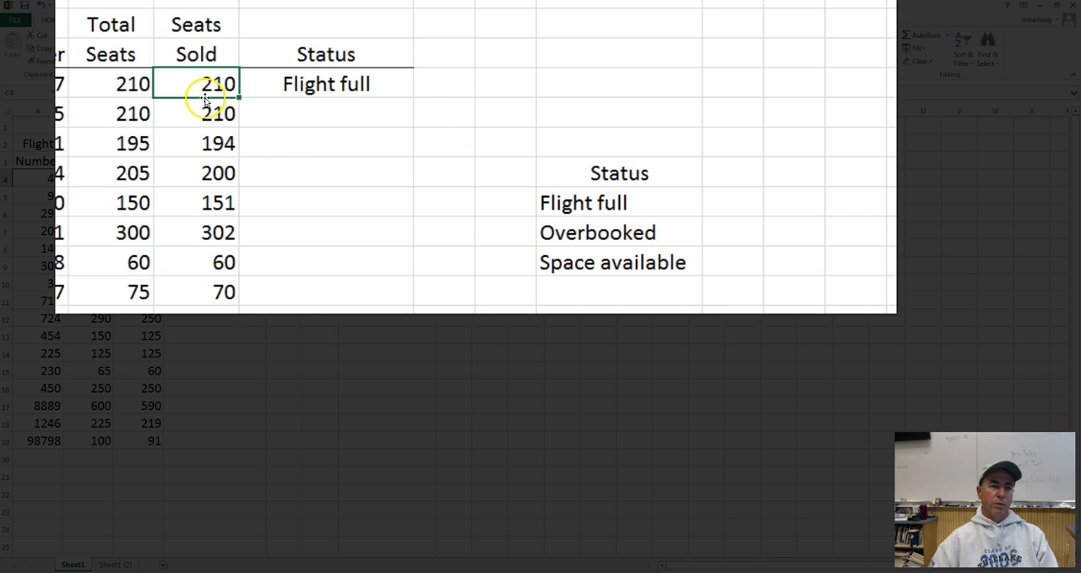
text(2)
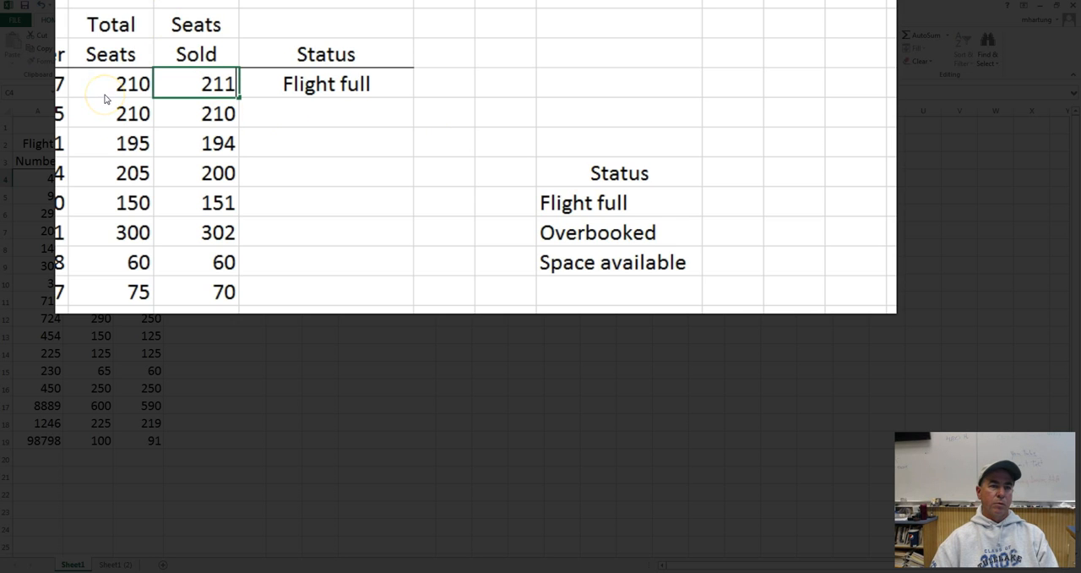
key(ctrl+Return)
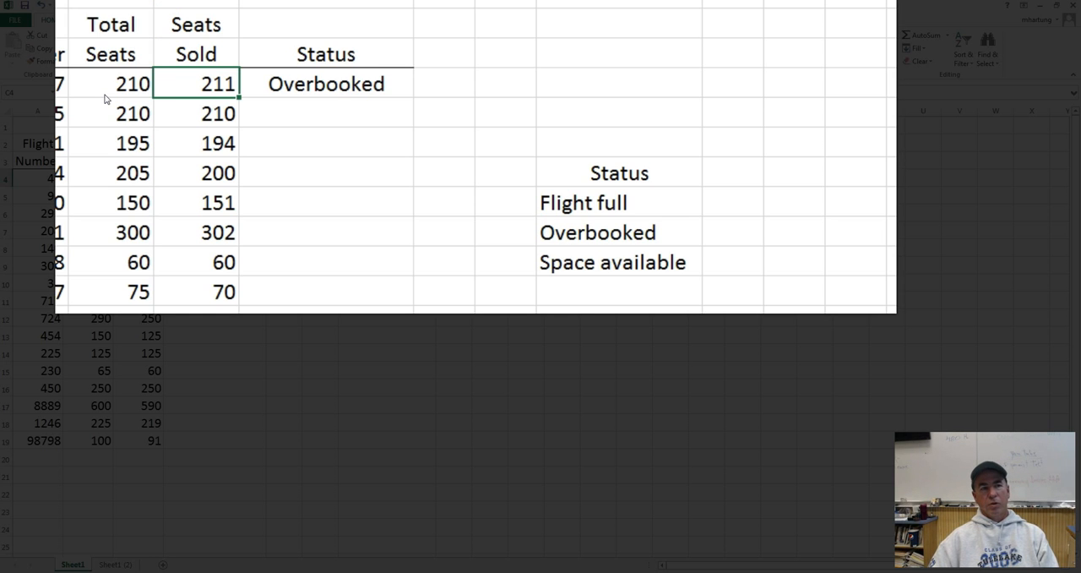
click(331, 119)
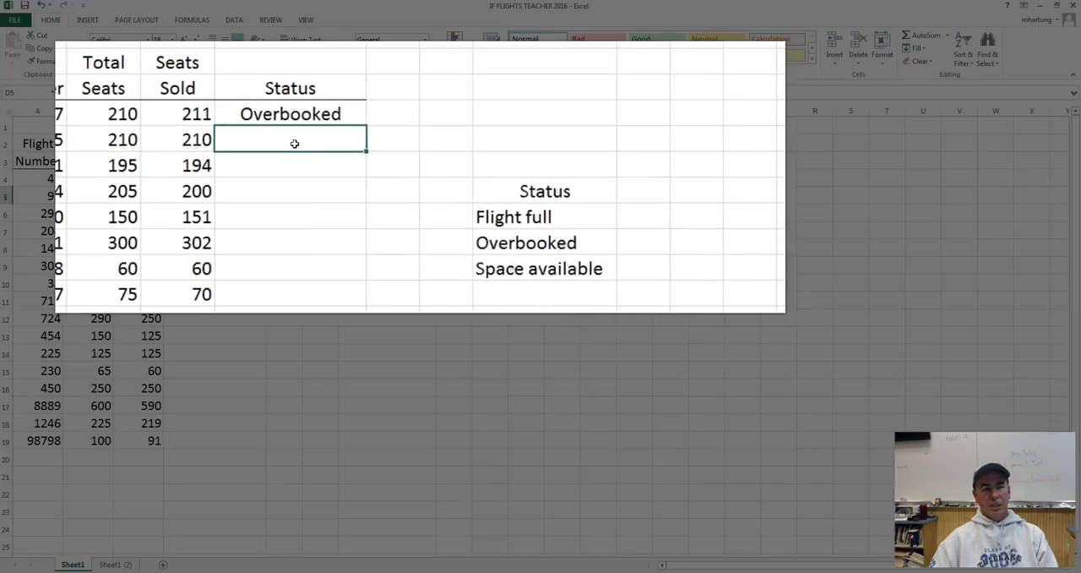
drag(331, 118, 334, 136)
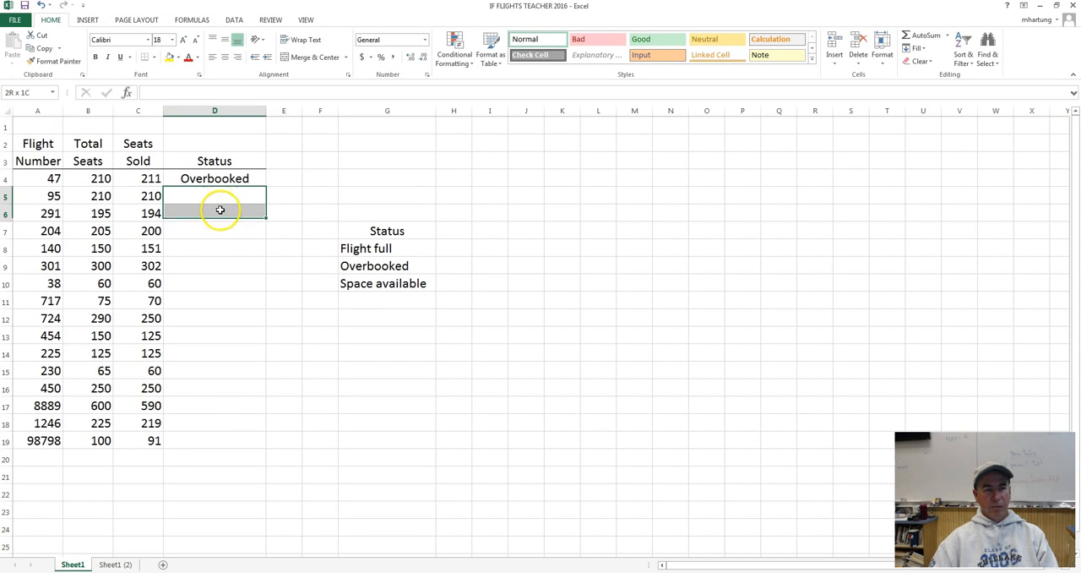
drag(219, 209, 215, 437)
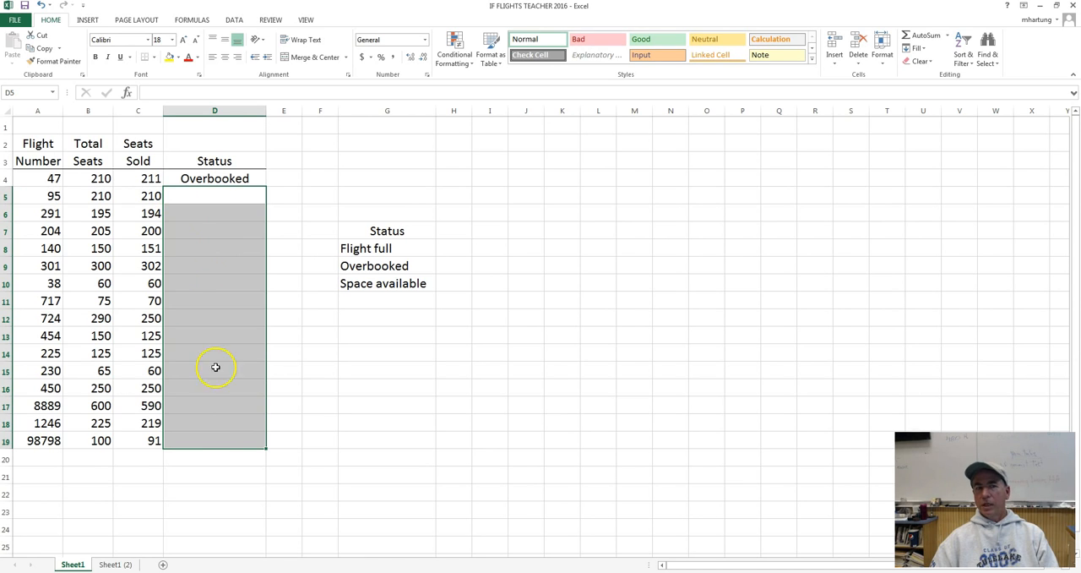
click(205, 197)
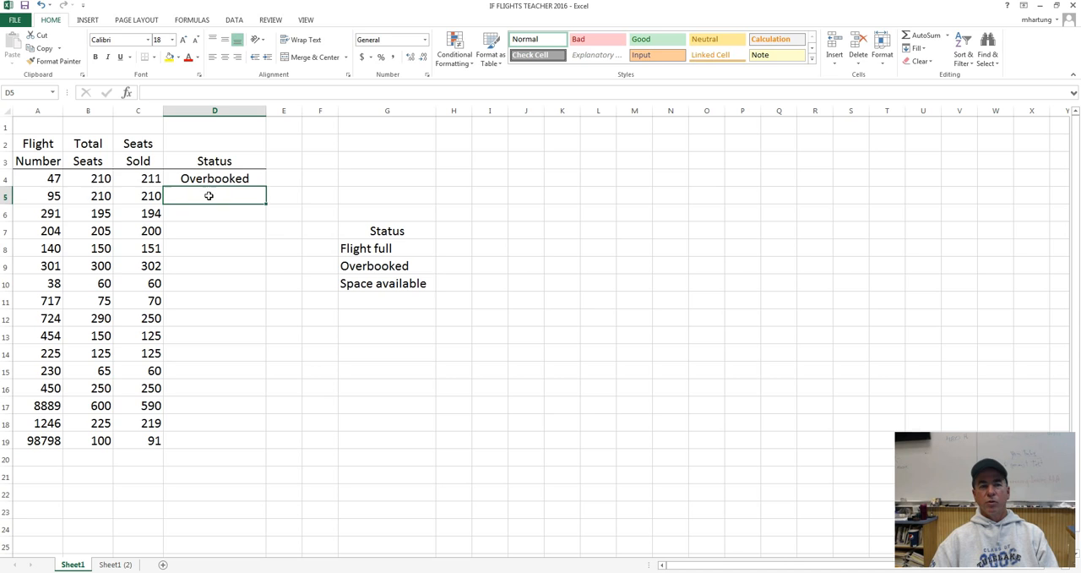
Open the nested IF formula in Status cell D4 for editing.
double_click(206, 179)
click(103, 179)
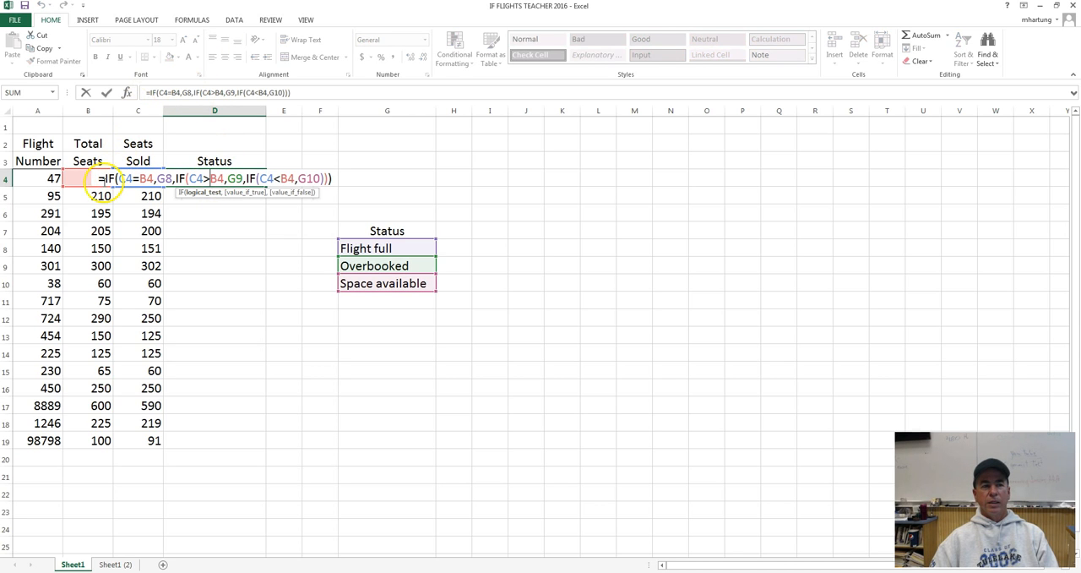